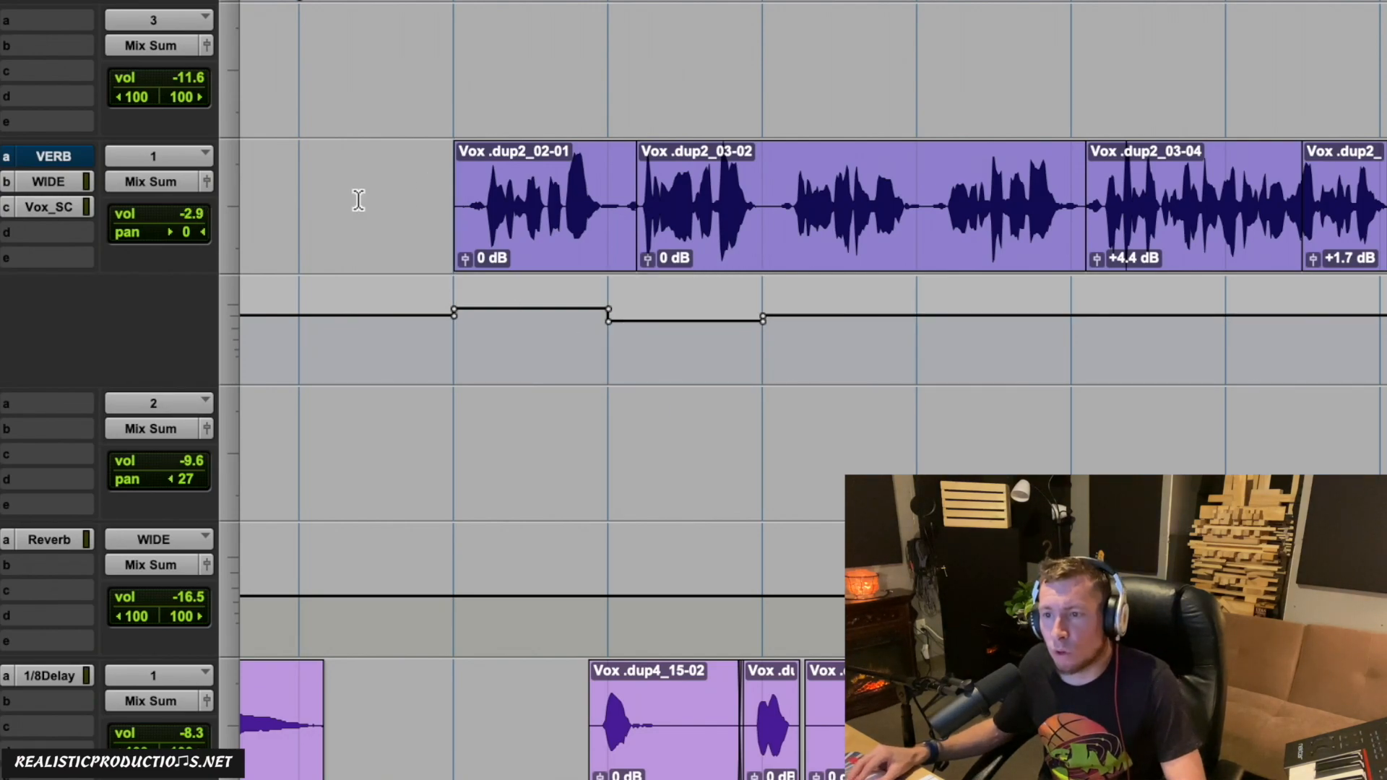
# Step: Try to lower the verses track's volume, checking its level at several points along the automated passage
pyautogui.moveTo(196, 213); pyautogui.dragTo(192, 225)
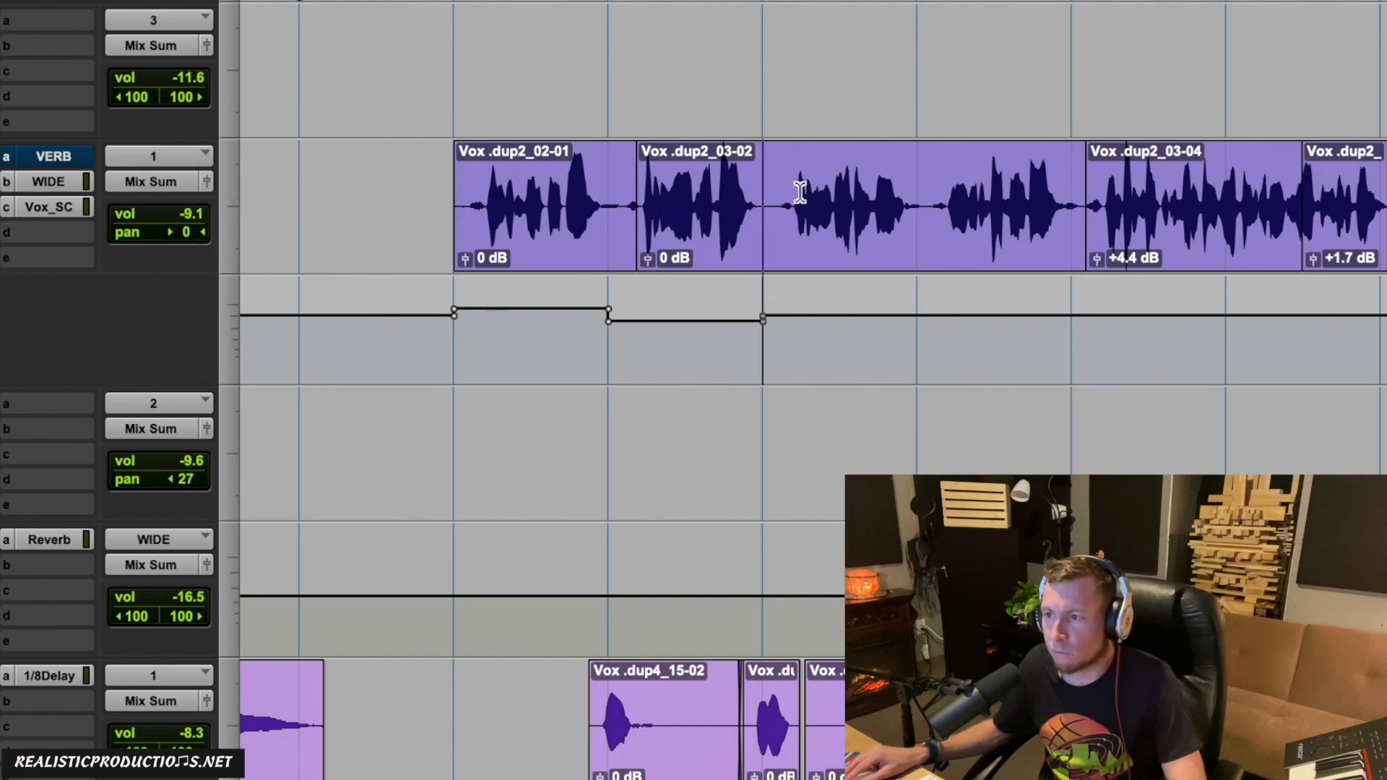
pyautogui.click(910, 197)
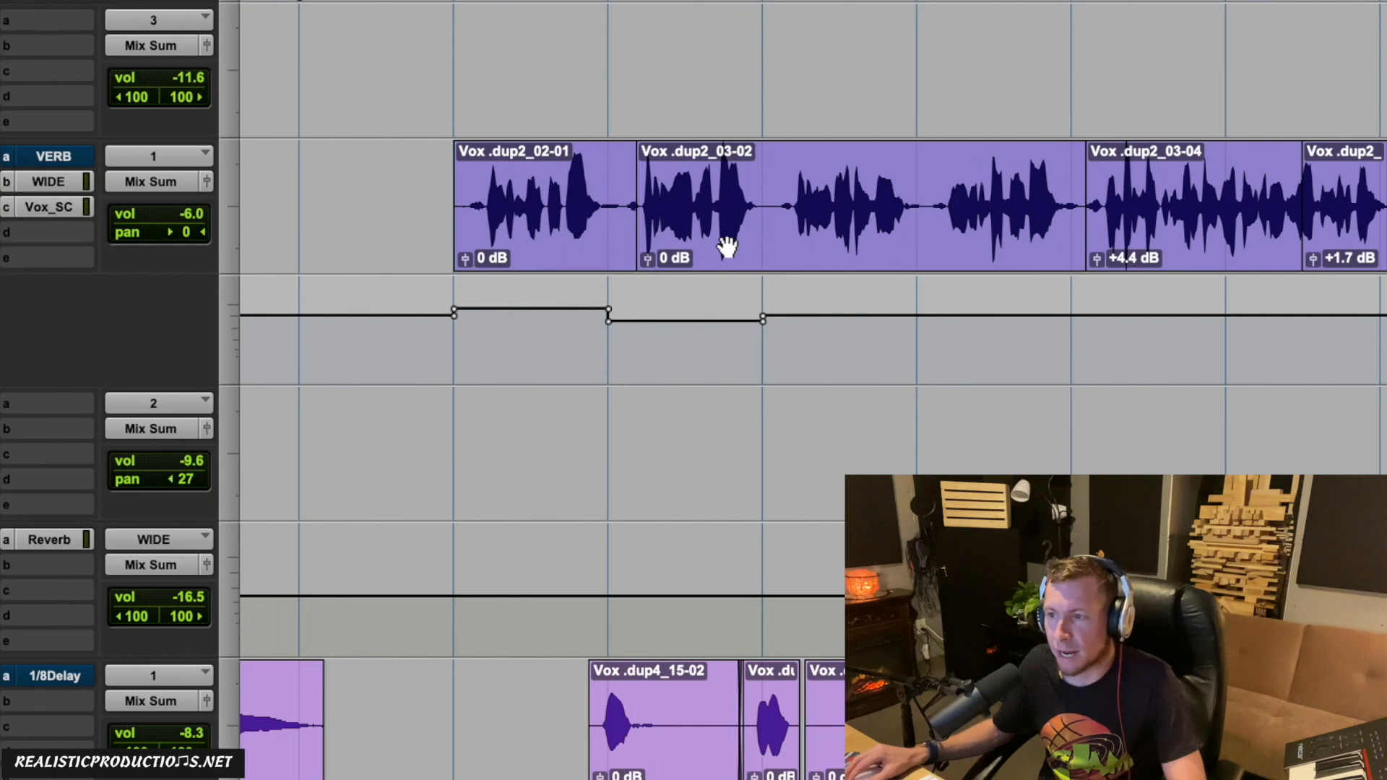
pyautogui.moveTo(757, 341); pyautogui.dragTo(613, 334)
pyautogui.click(750, 334)
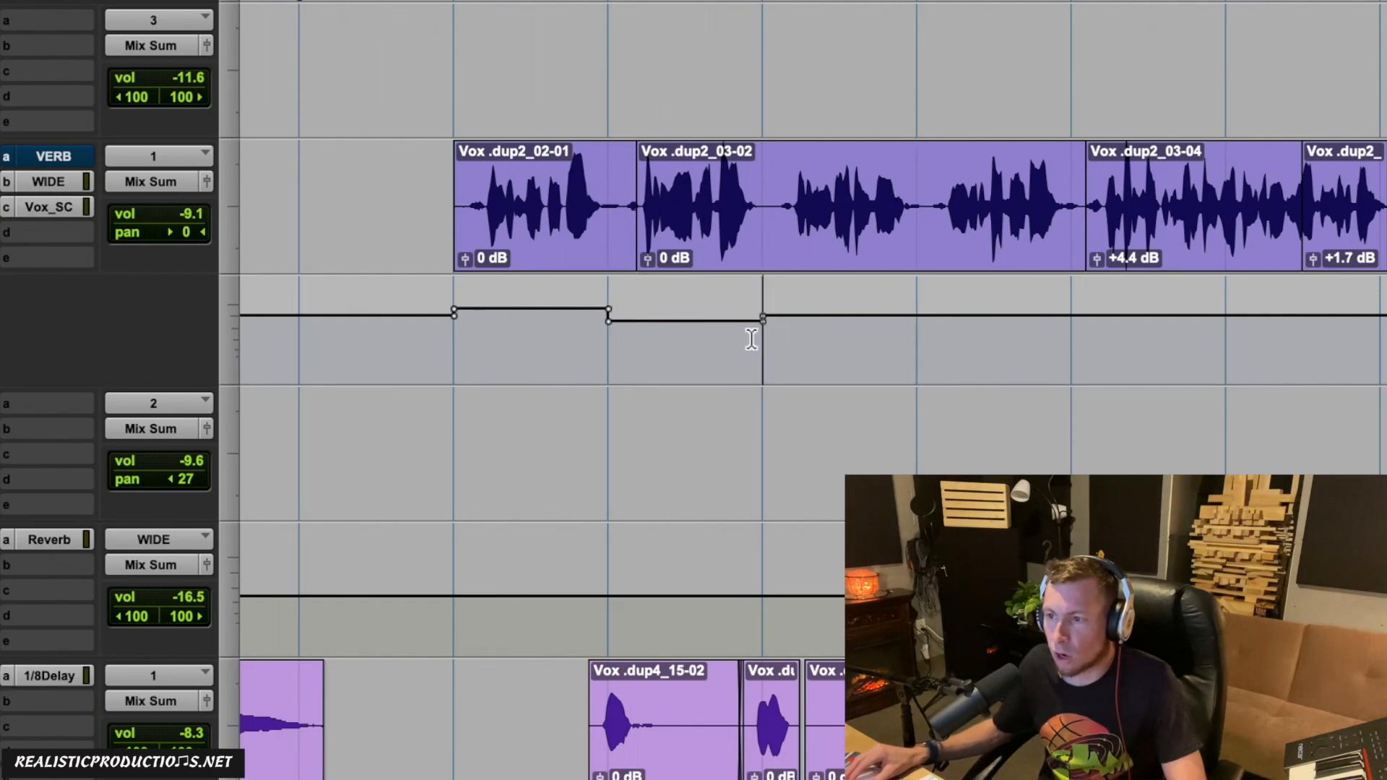
pyautogui.click(915, 310)
pyautogui.click(923, 193)
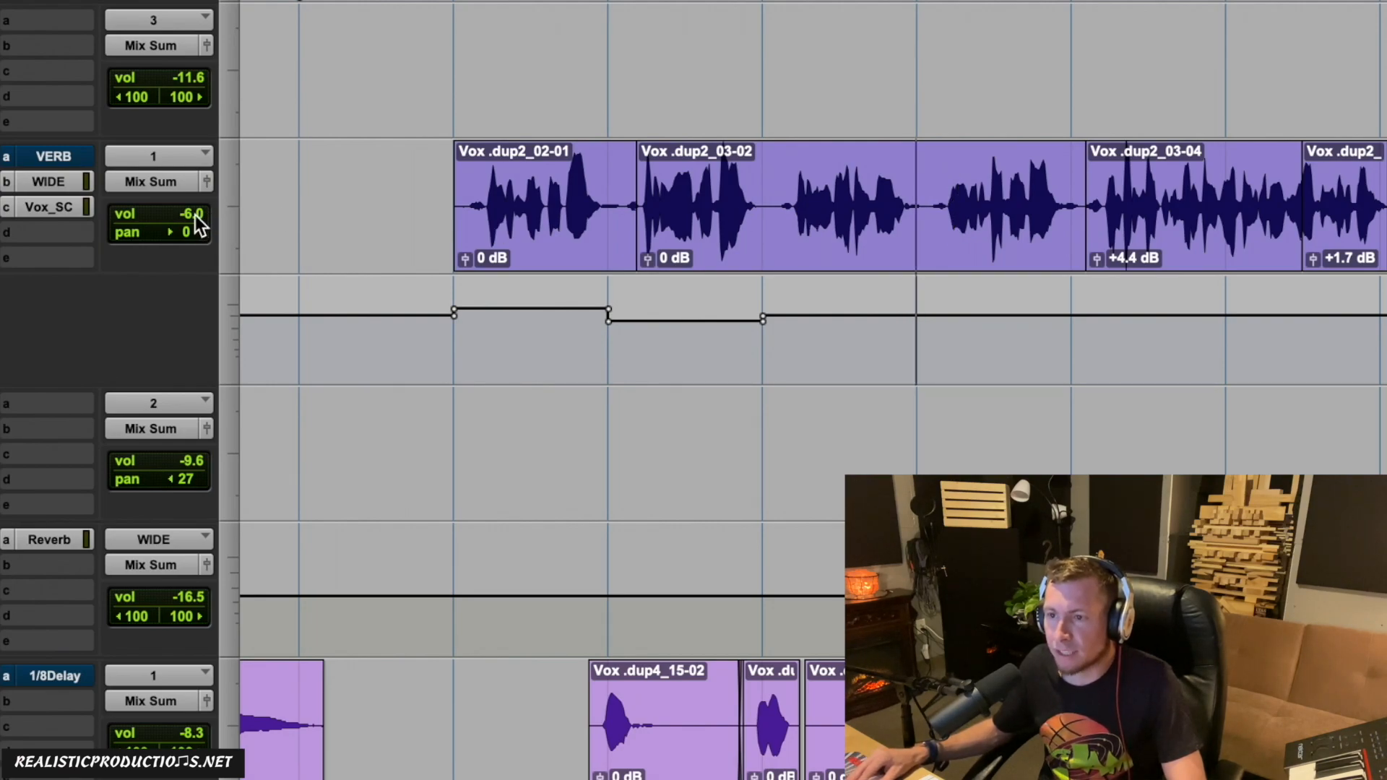
# Step: Try to set the verses track's volume to about -8.6 dB and play the vocals just after the automated section
pyautogui.moveTo(185, 215); pyautogui.dragTo(183, 225)
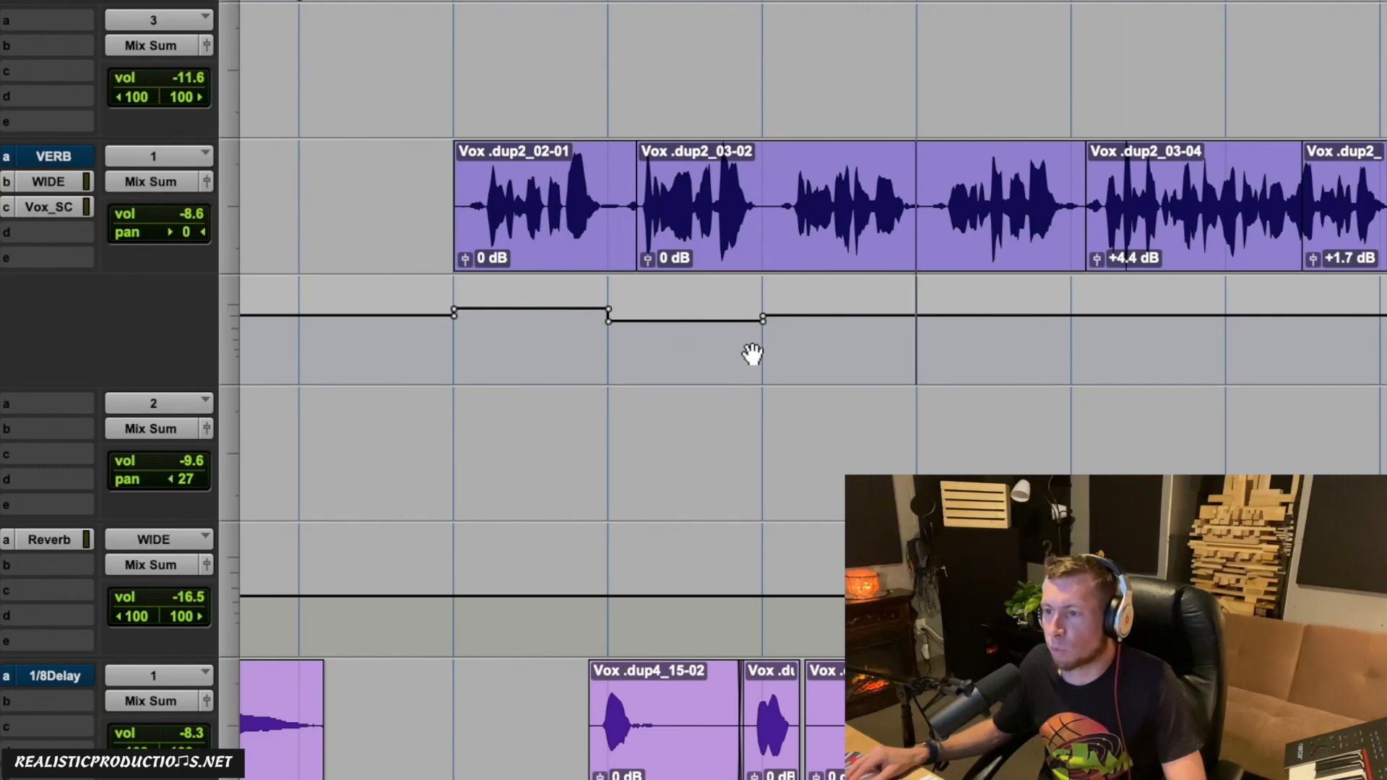
pyautogui.click(766, 199)
pyautogui.press('space')
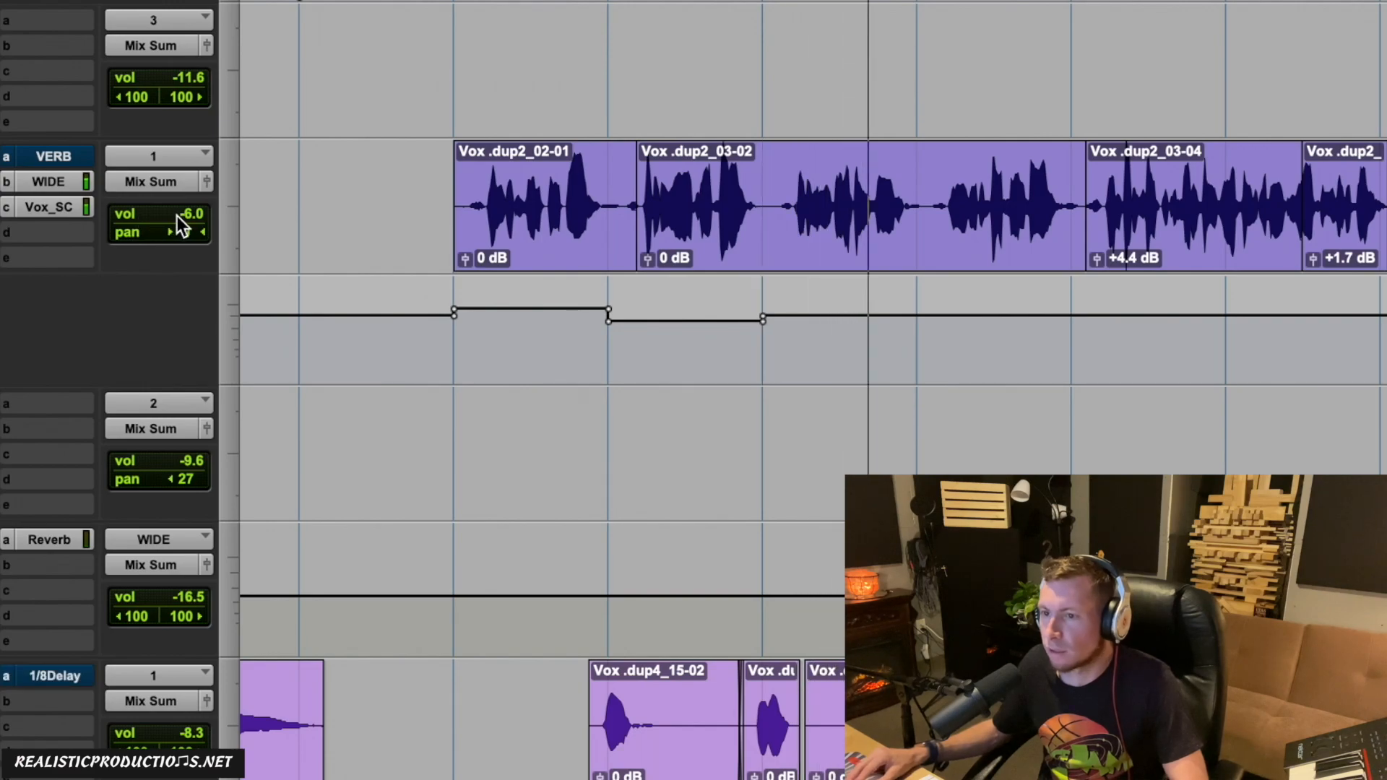
pyautogui.press('space')
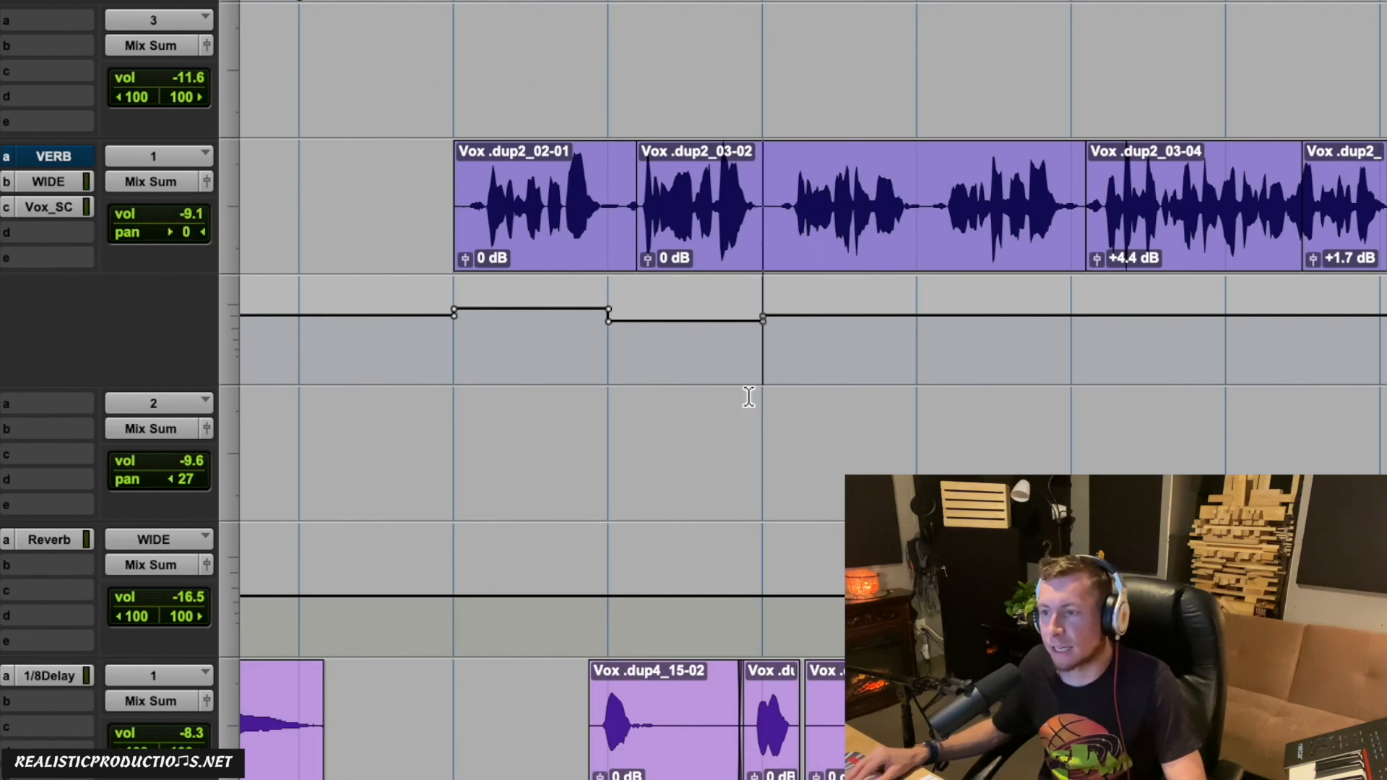
# Step: Delete the volume automation breakpoints across the first vocal clips of the verses track
pyautogui.click(478, 341)
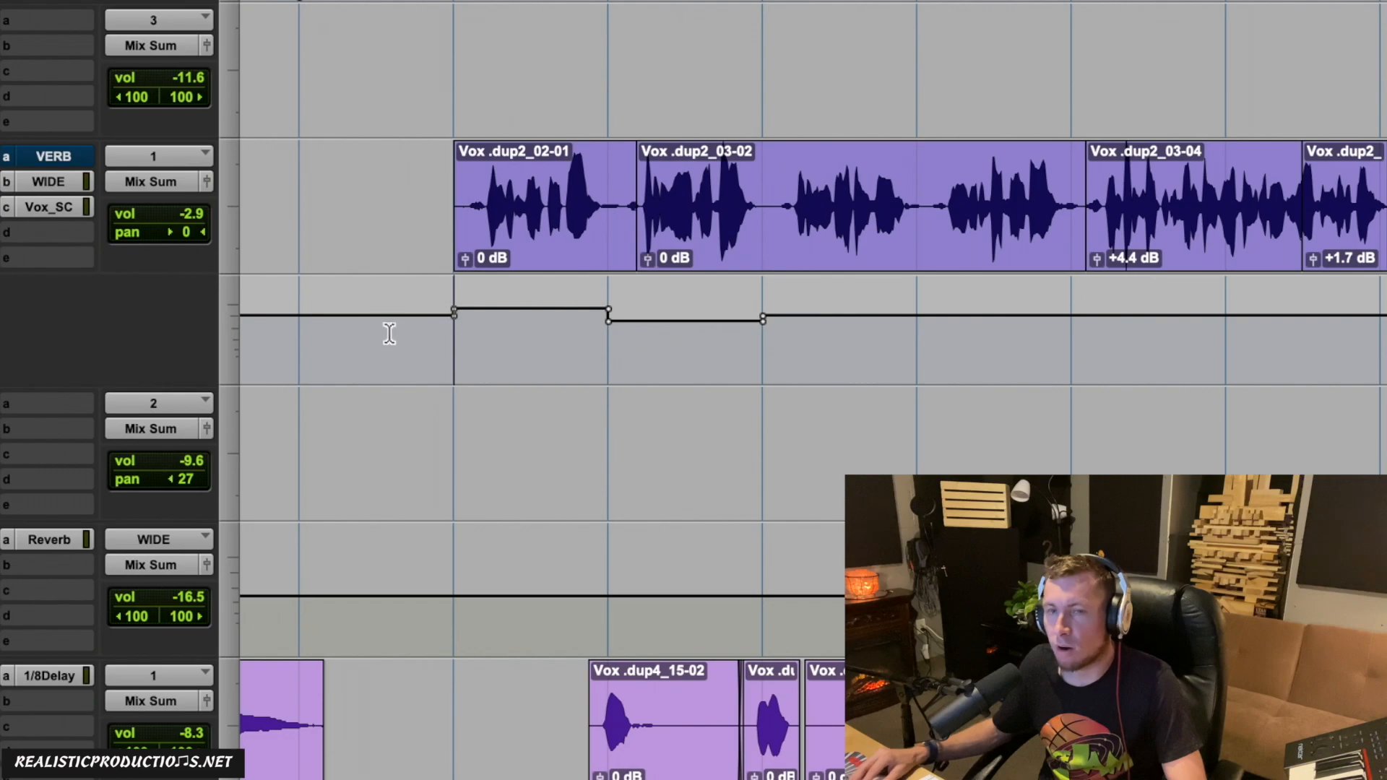
pyautogui.moveTo(325, 332); pyautogui.dragTo(1204, 332)
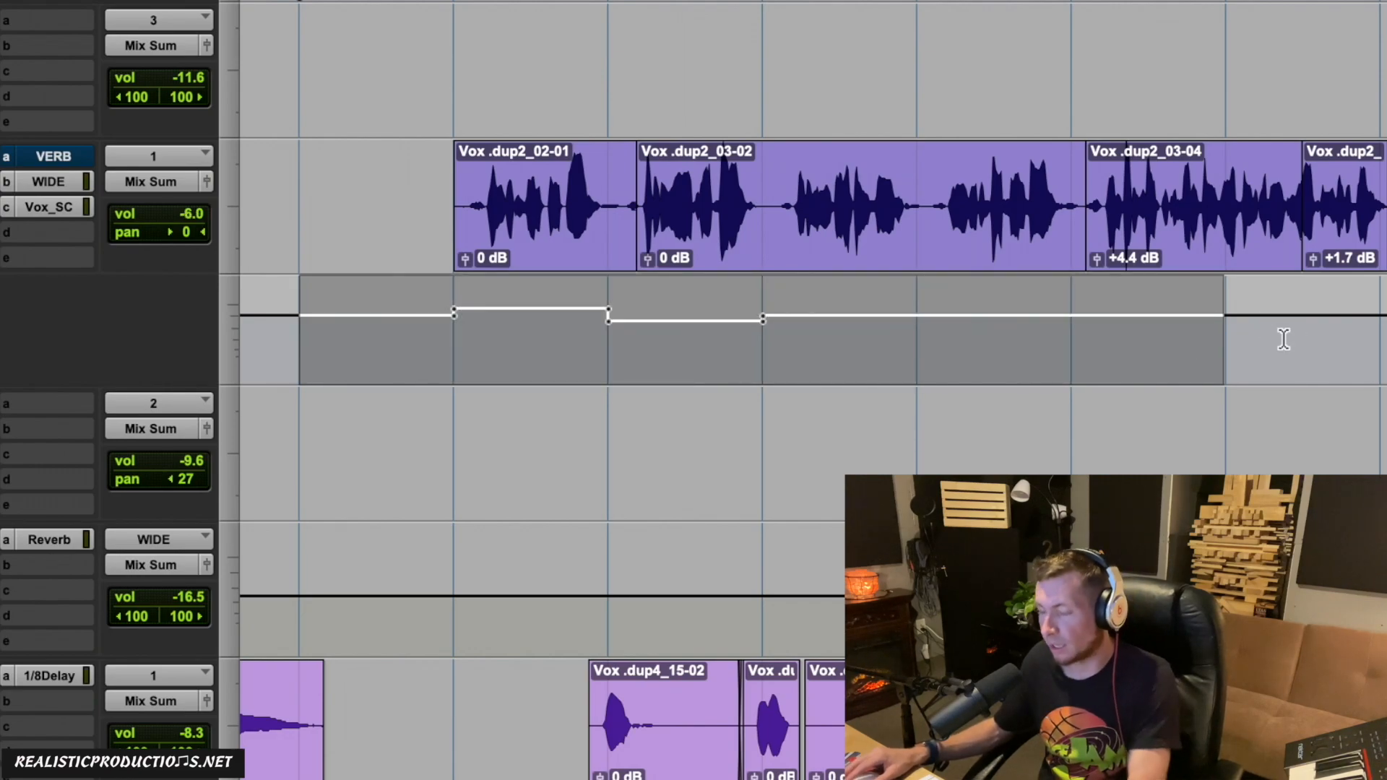
pyautogui.press('Delete')
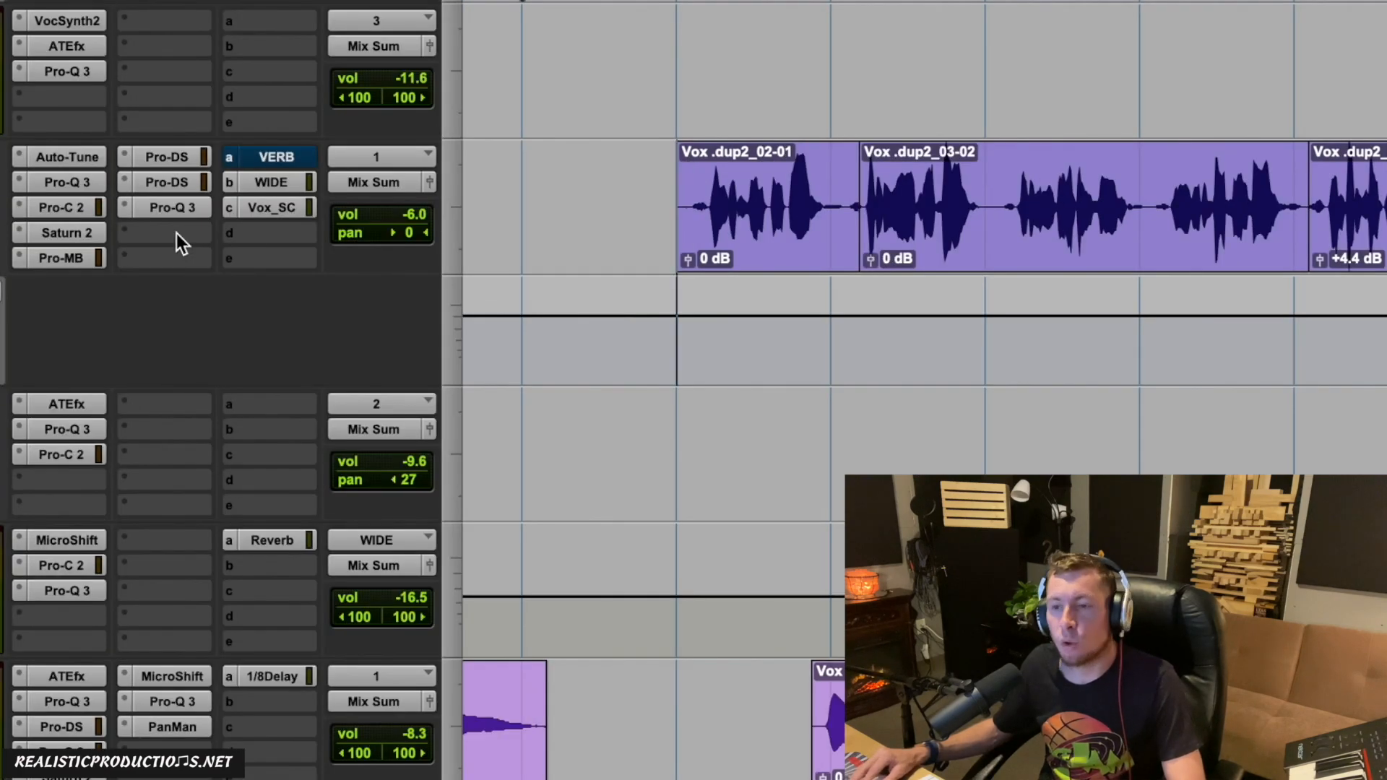
# Step: Insert Avid's Trim plug-in in the verses track's free insert slot below the last Pro-Q 3
pyautogui.click(176, 232)
pyautogui.moveTo(325, 226)
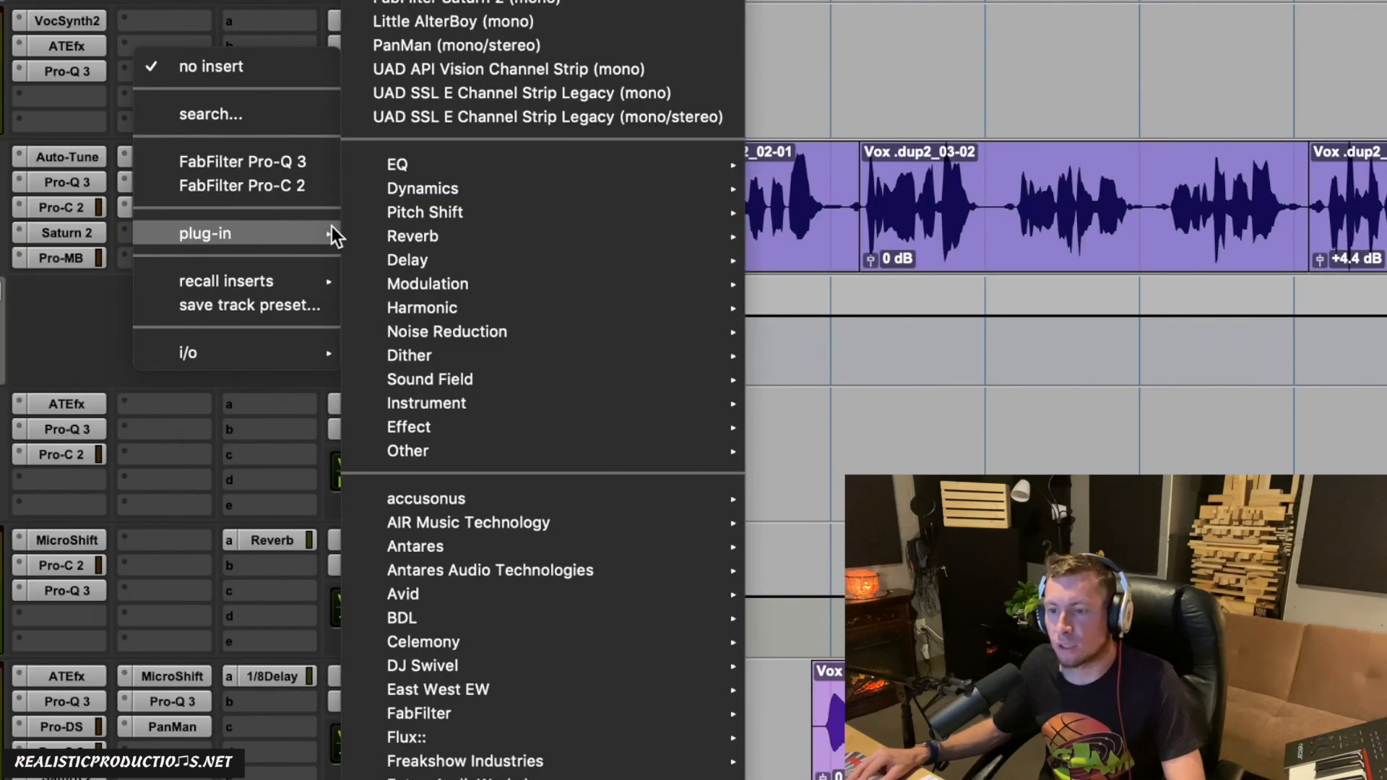
pyautogui.moveTo(455, 610)
pyautogui.scroll(-6, 911, 390)
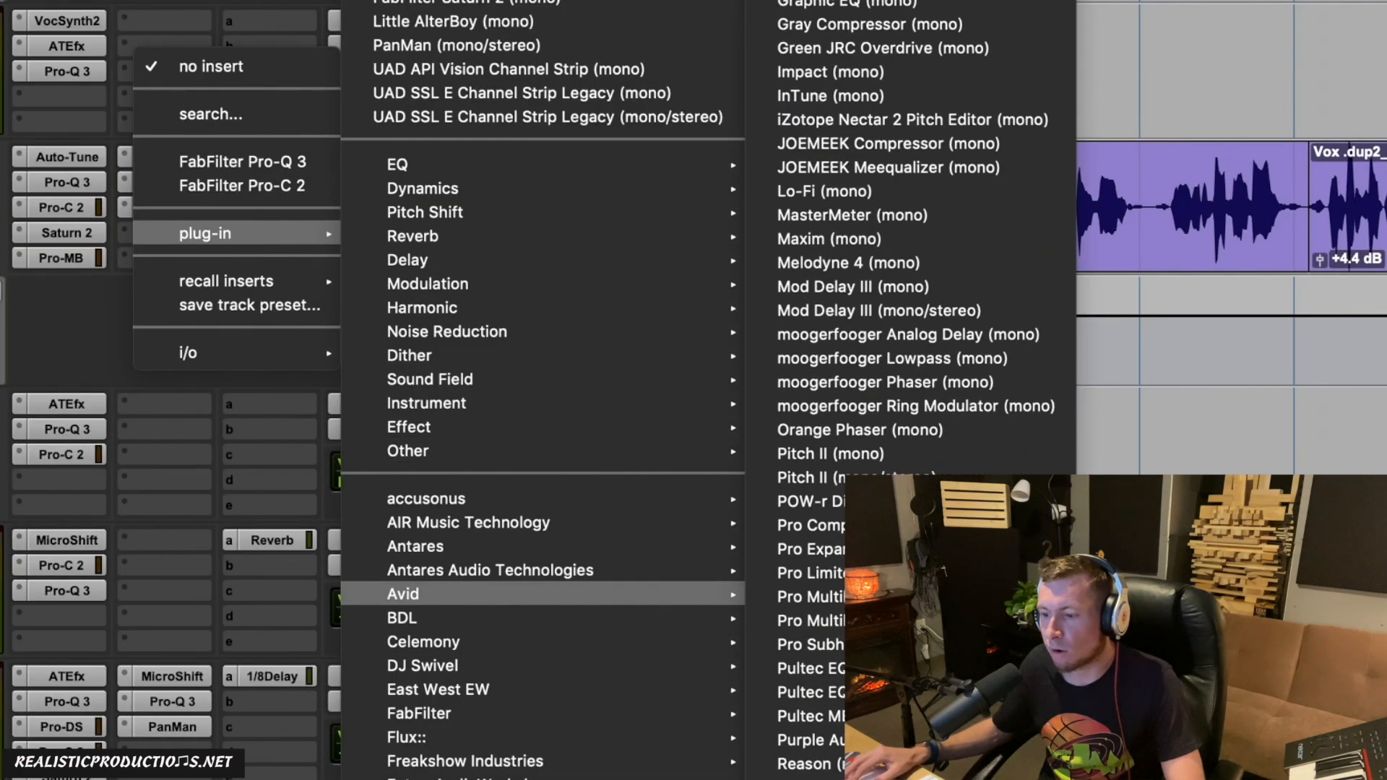
pyautogui.click(903, 723)
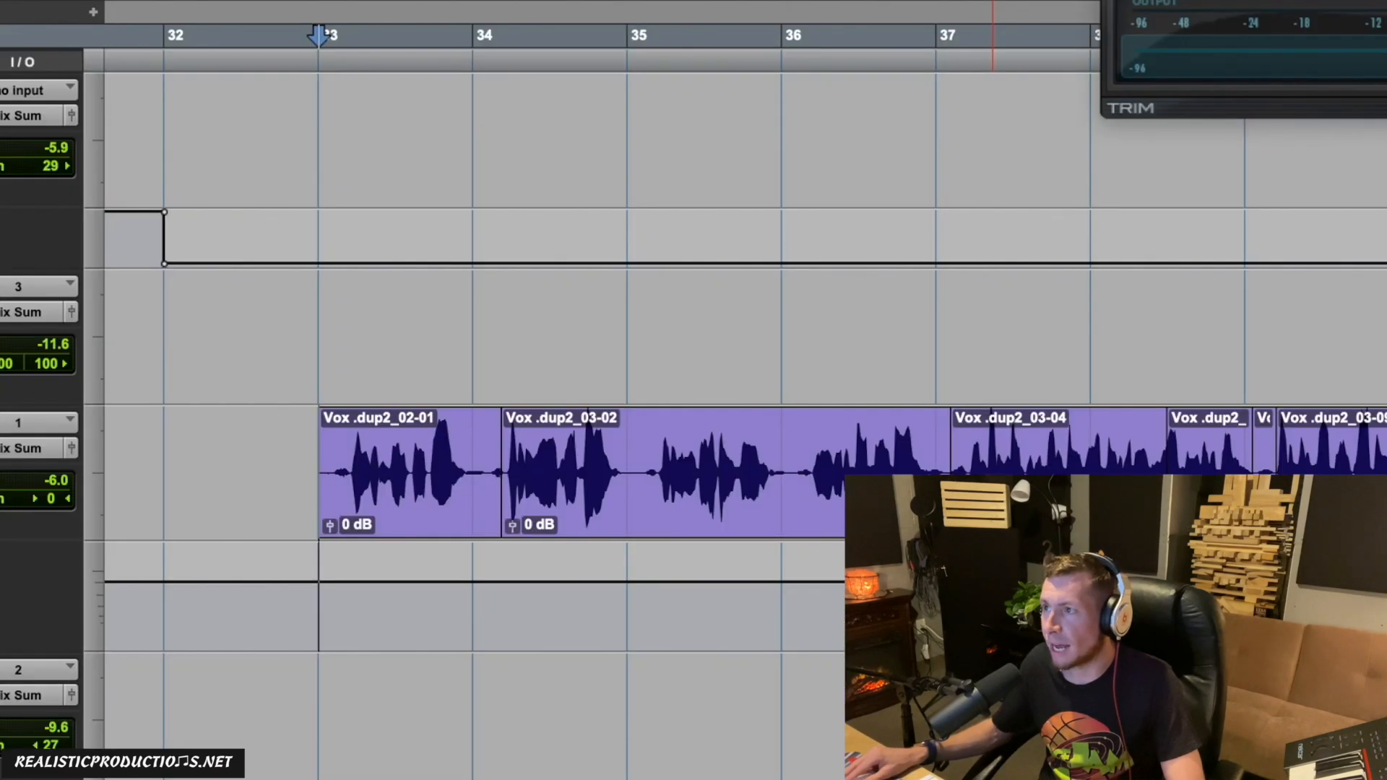
# Step: Try lowering the Trim plug-in's gain slightly and use the gain control's context options
pyautogui.moveTo(1314, 1); pyautogui.dragTo(813, 75)
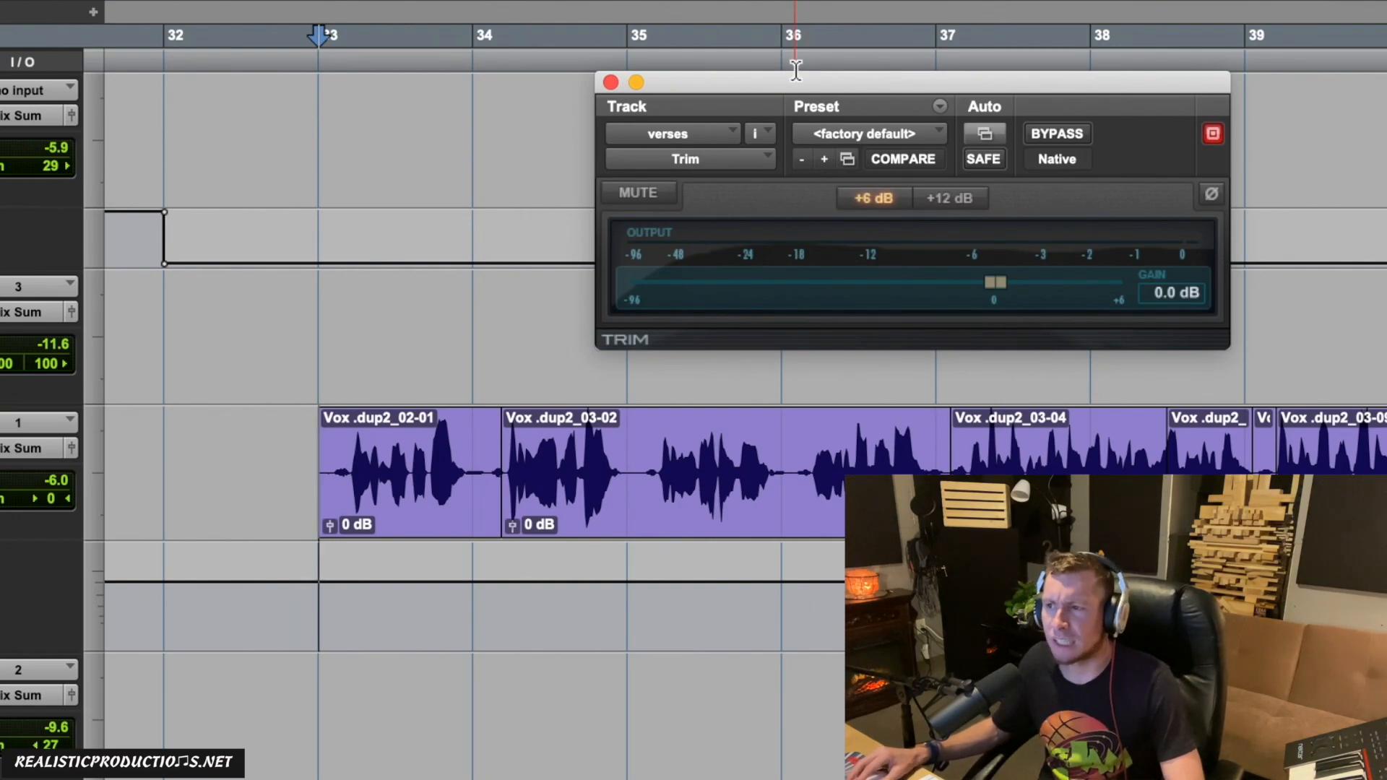
pyautogui.moveTo(995, 284); pyautogui.dragTo(981, 286)
pyautogui.rightClick(999, 284)
pyautogui.click(1002, 299)
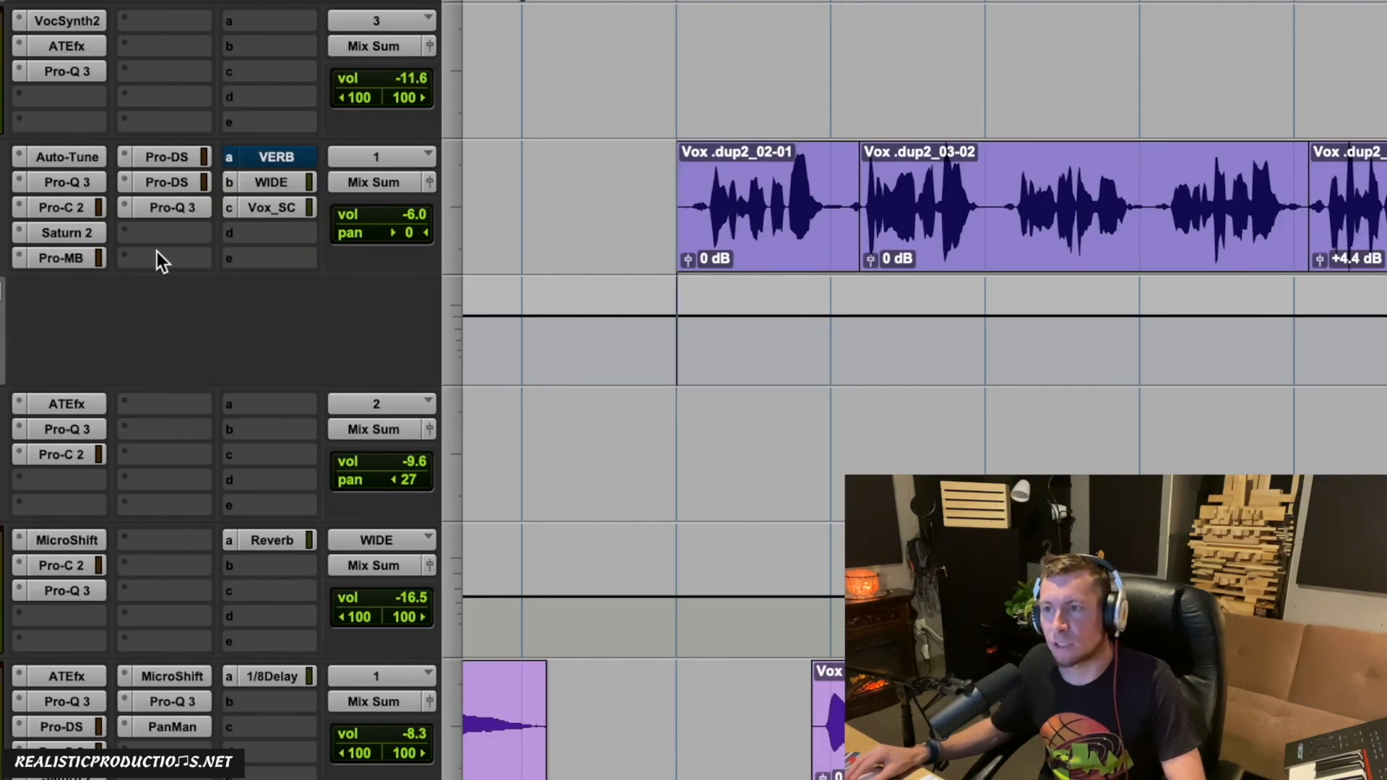
# Step: Open the last Pro-Q 3 on the verses track and enable automation for its Output Level
pyautogui.click(193, 211)
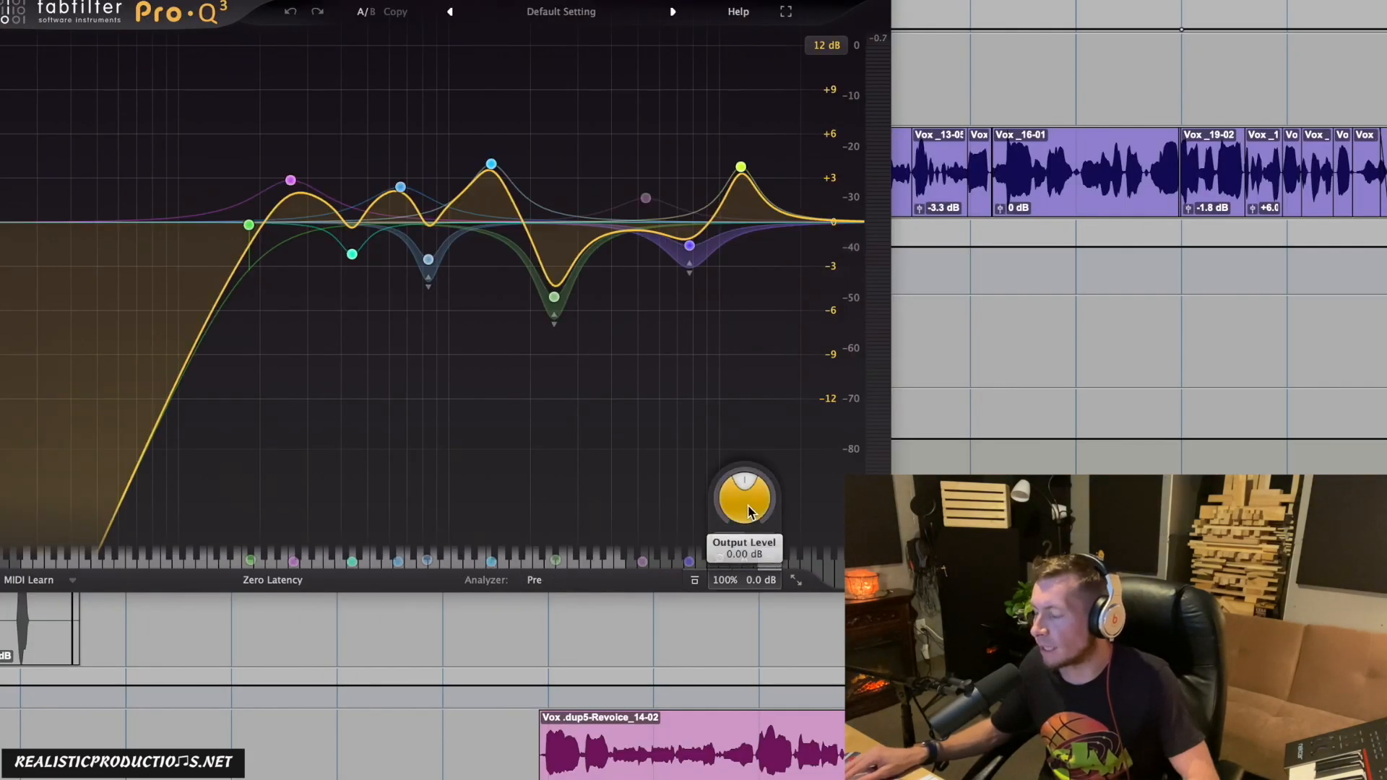
pyautogui.rightClick(748, 509)
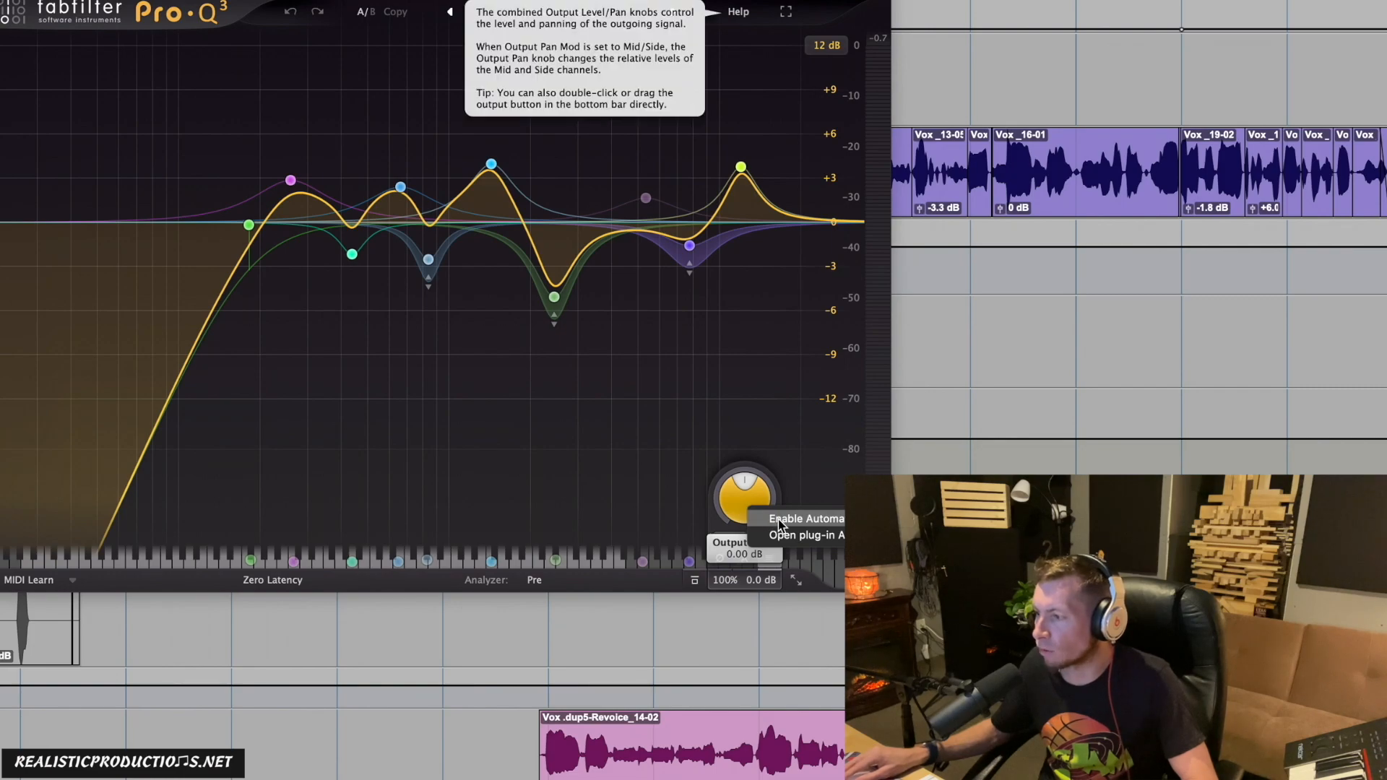
pyautogui.click(778, 519)
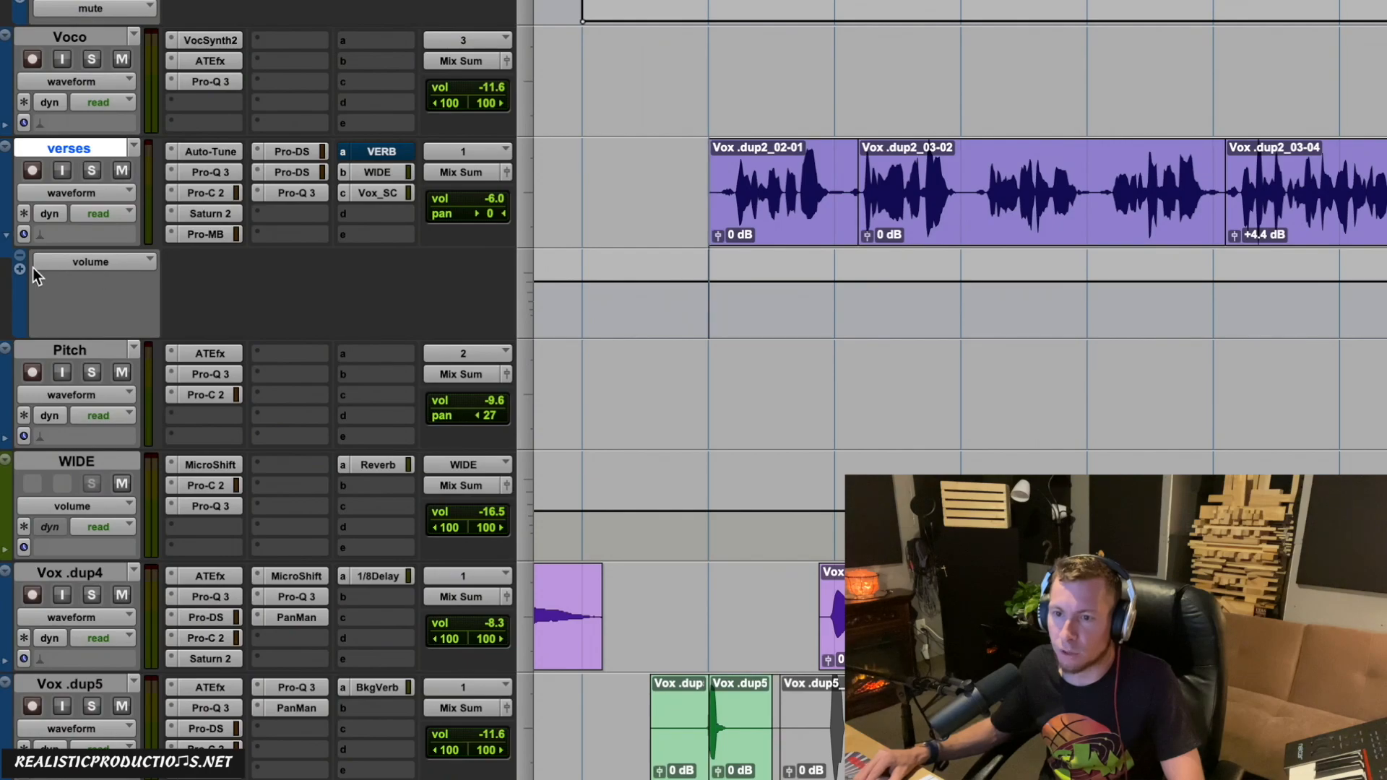
# Step: Add an automation lane below the verses track showing FabFilter Pro-Q 3's Output Level
pyautogui.click(22, 271)
pyautogui.click(64, 353)
pyautogui.moveTo(217, 451)
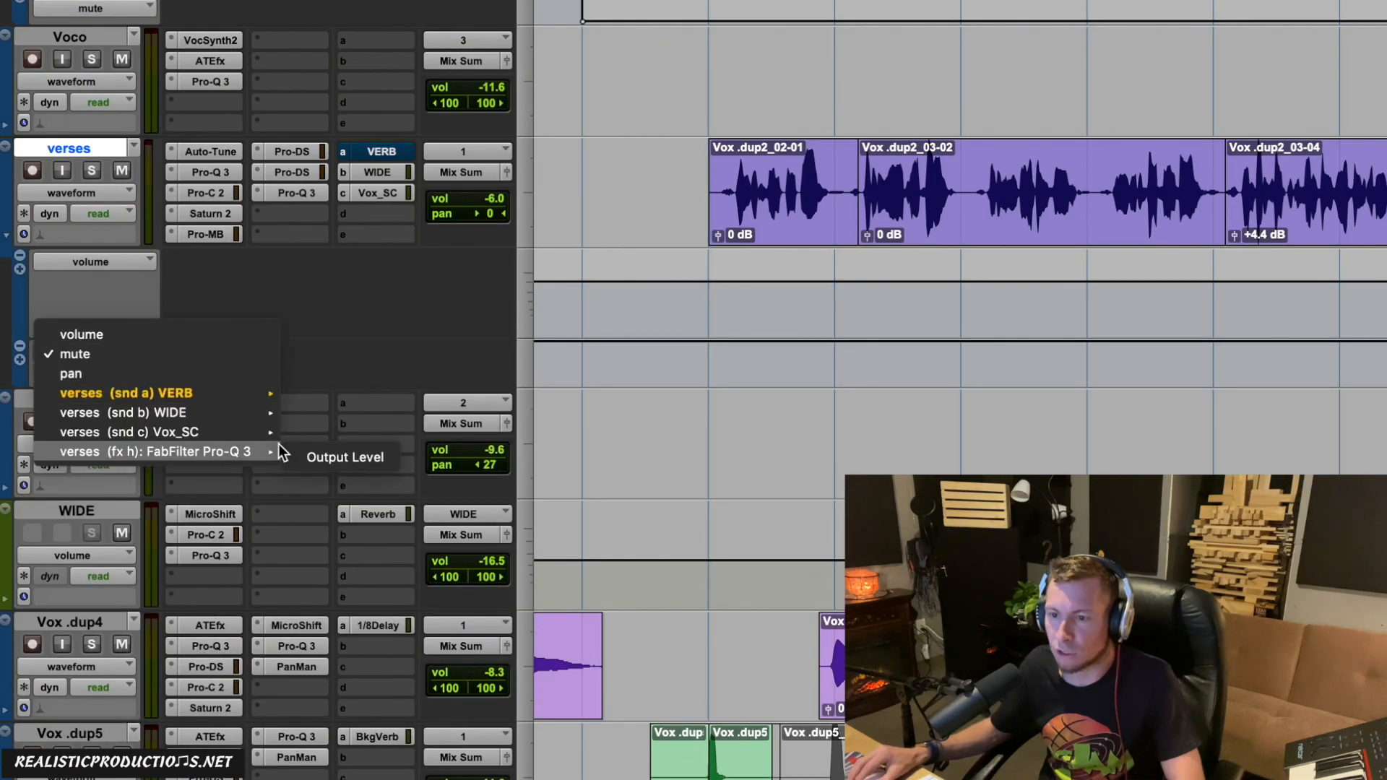
pyautogui.click(339, 456)
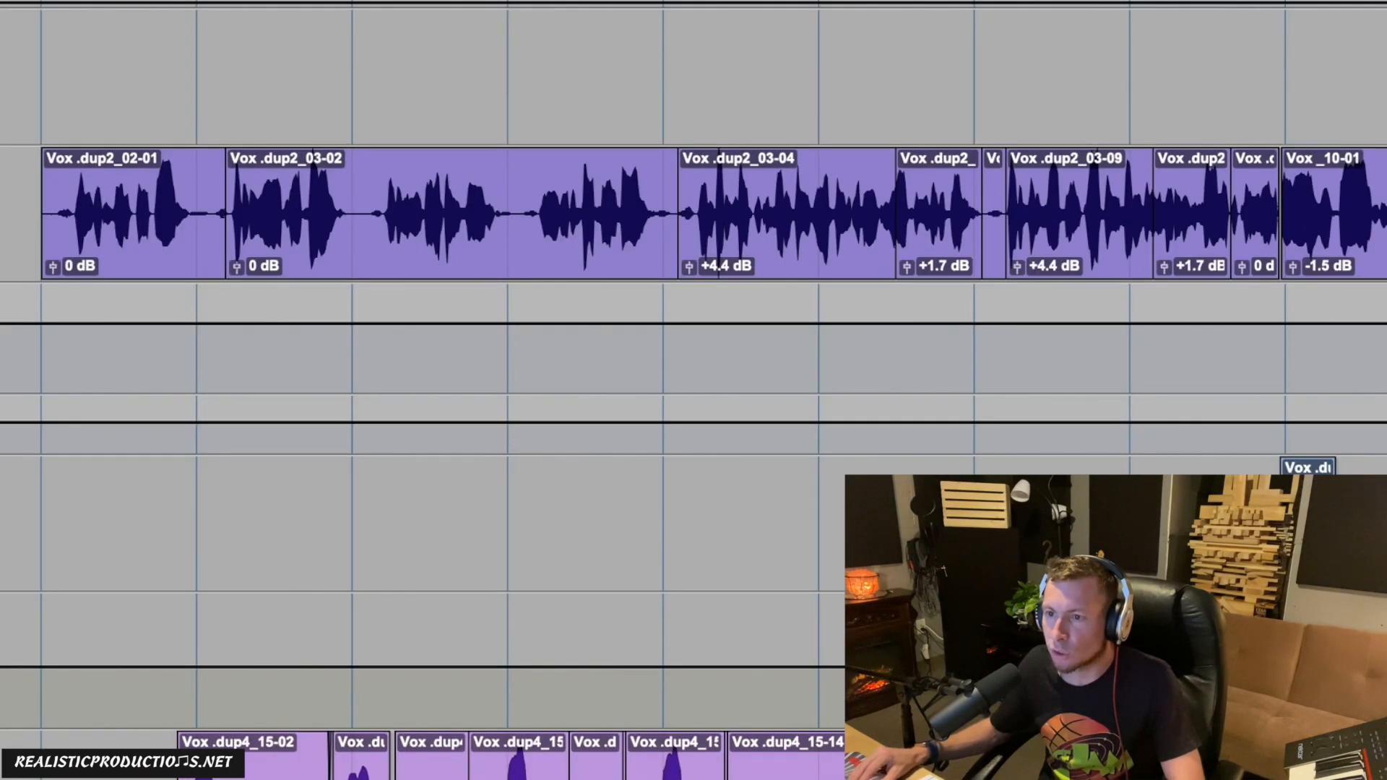
# Step: Raise the Pro-Q 3 Output Level automation slightly over bar 33, lower it over bar 34, and play the passage
pyautogui.moveTo(112, 417); pyautogui.dragTo(298, 402)
pyautogui.click(79, 433)
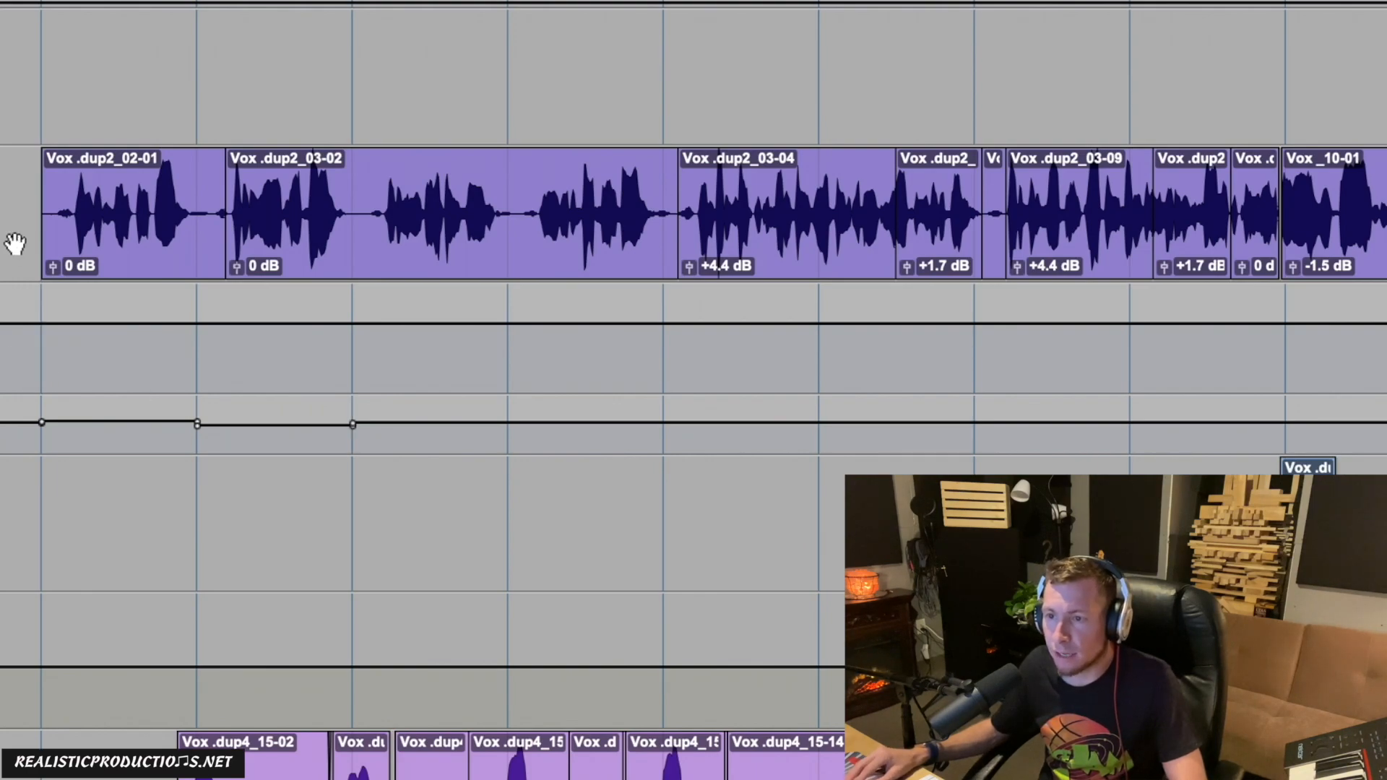
pyautogui.press('space')
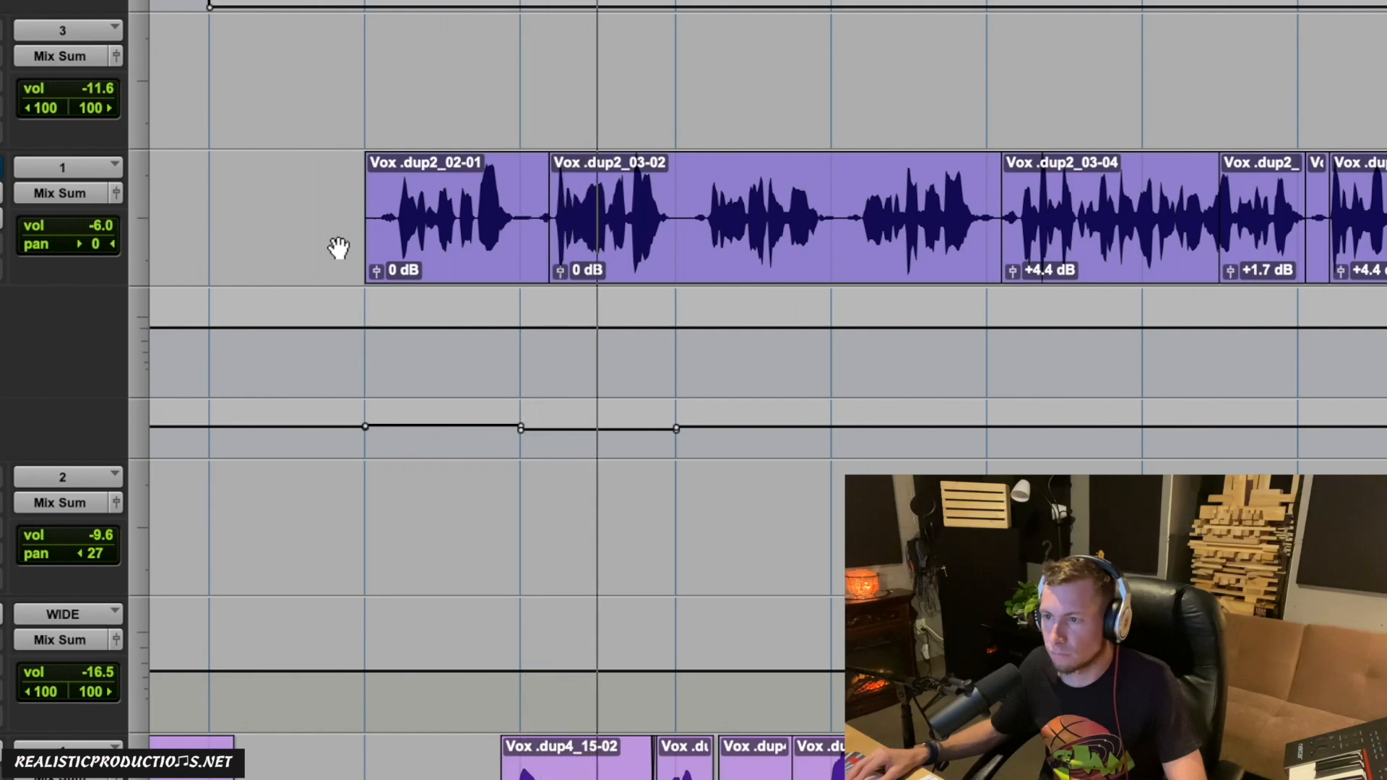
pyautogui.press('space')
# Step: Set the verses track's volume to -4.6 dB and play the vocals from bar 34
pyautogui.moveTo(93, 229); pyautogui.dragTo(101, 223)
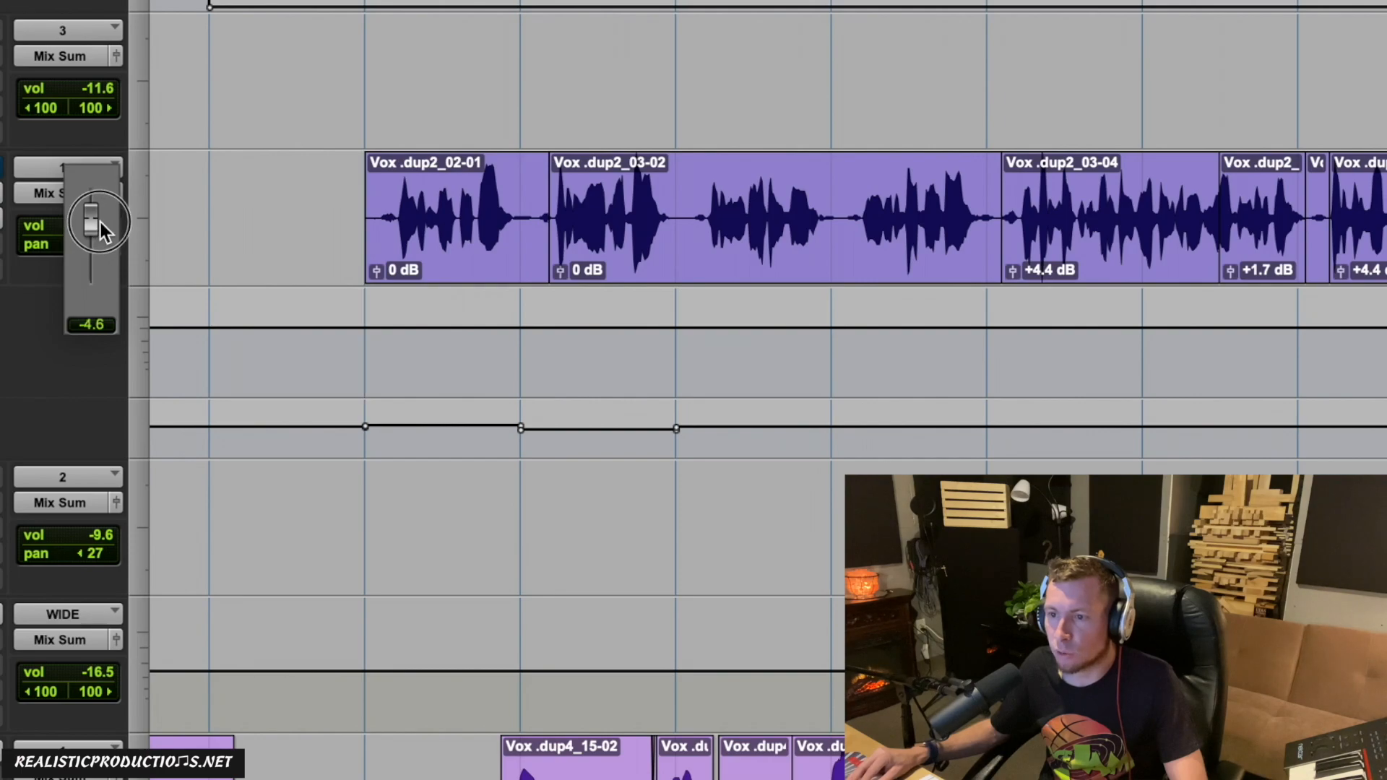
pyautogui.click(533, 352)
pyautogui.press('space')
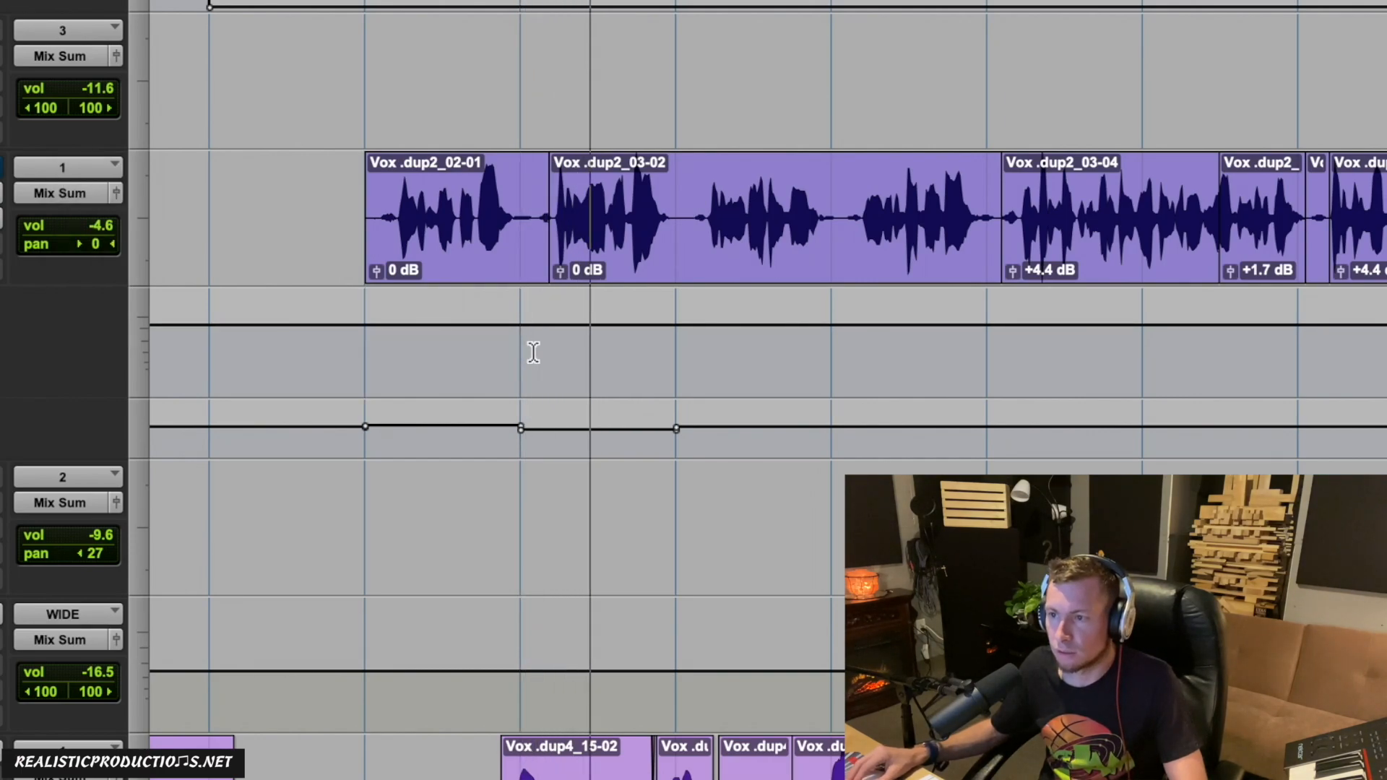
pyautogui.press('space')
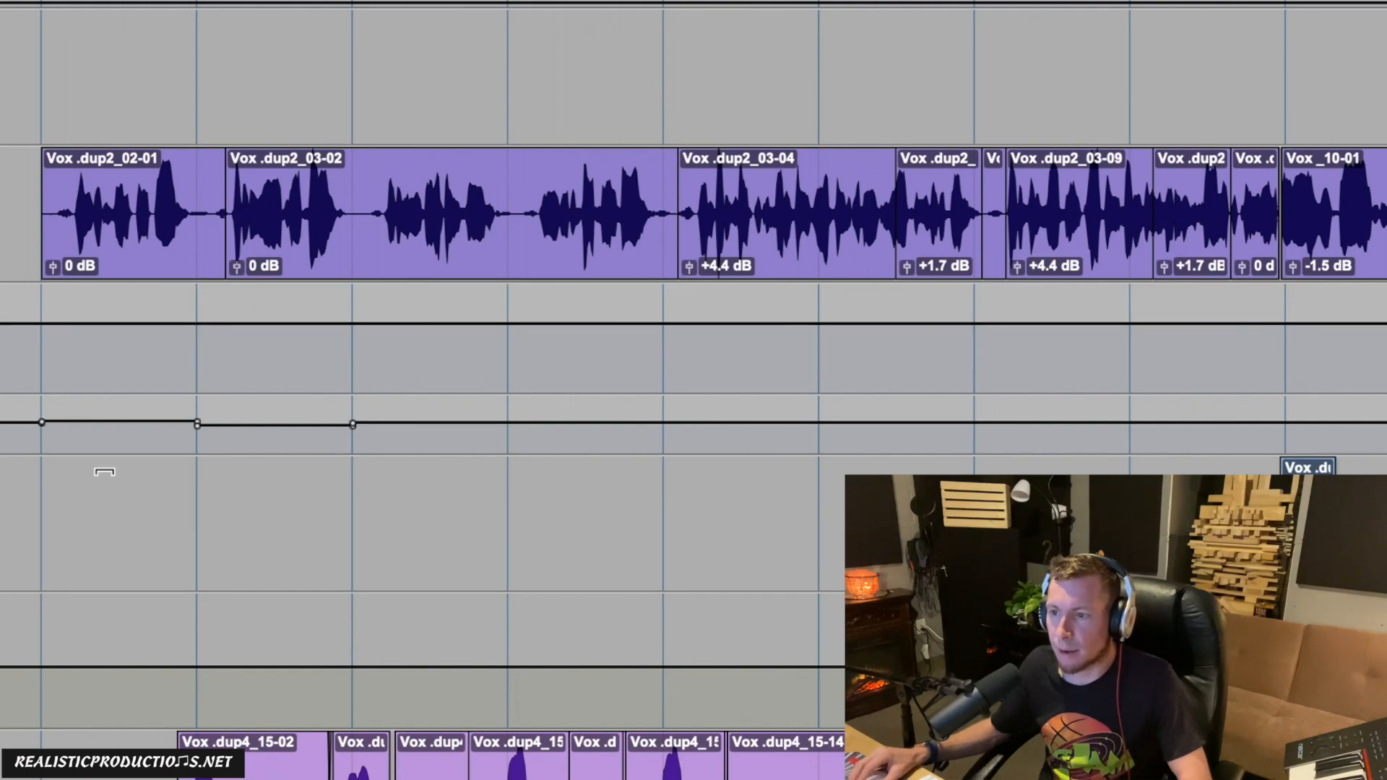
# Step: Delete the Pro-Q 3 Output Level automation over bars 33 to 35
pyautogui.moveTo(41, 429); pyautogui.dragTo(517, 430)
pyautogui.press('Delete')
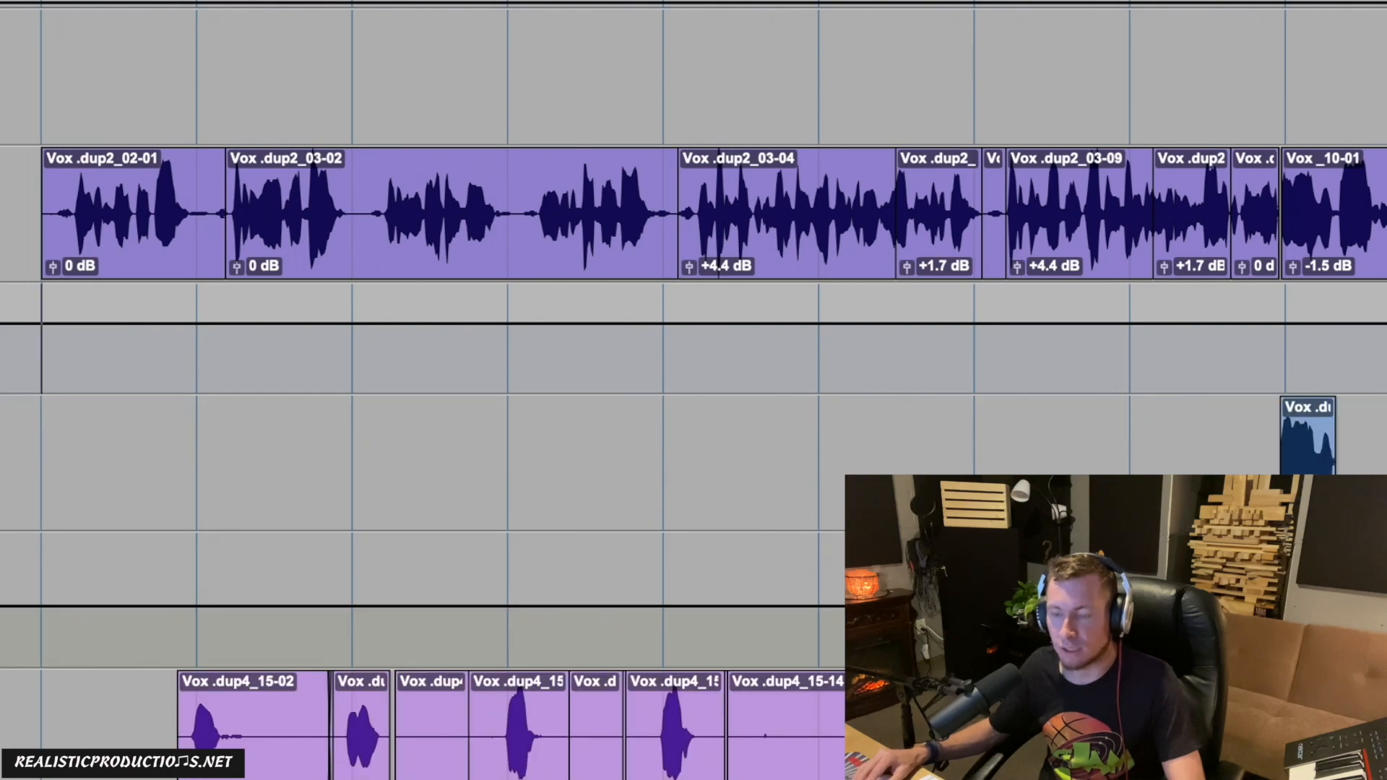
# Step: Create one new VCA Master track named VoxVol
pyautogui.hotkey('ctrl', 'shift', 'n')
pyautogui.hotkey('ctrl', 'Down')
pyautogui.hotkey('ctrl', 'Down')
pyautogui.hotkey('ctrl', 'Down')
pyautogui.press('Tab')
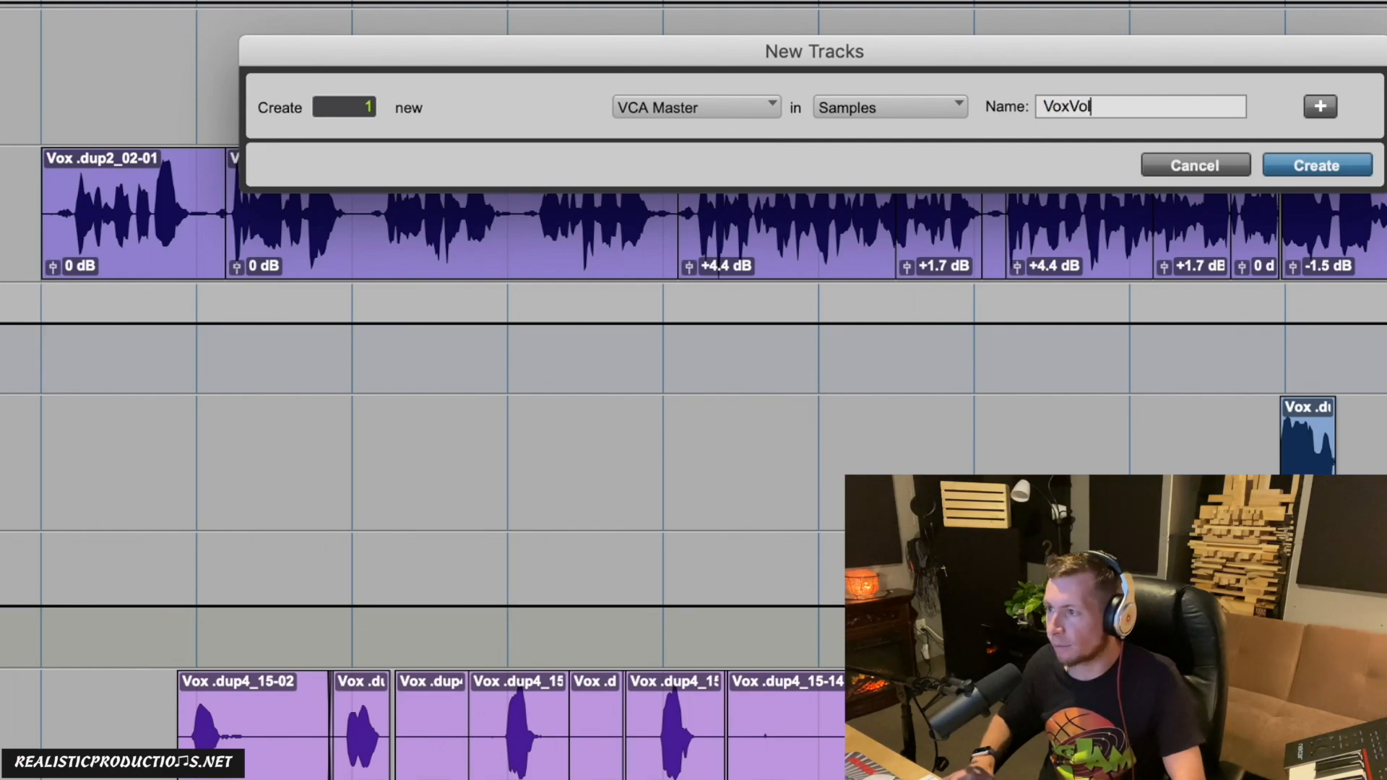
pyautogui.press('Return')
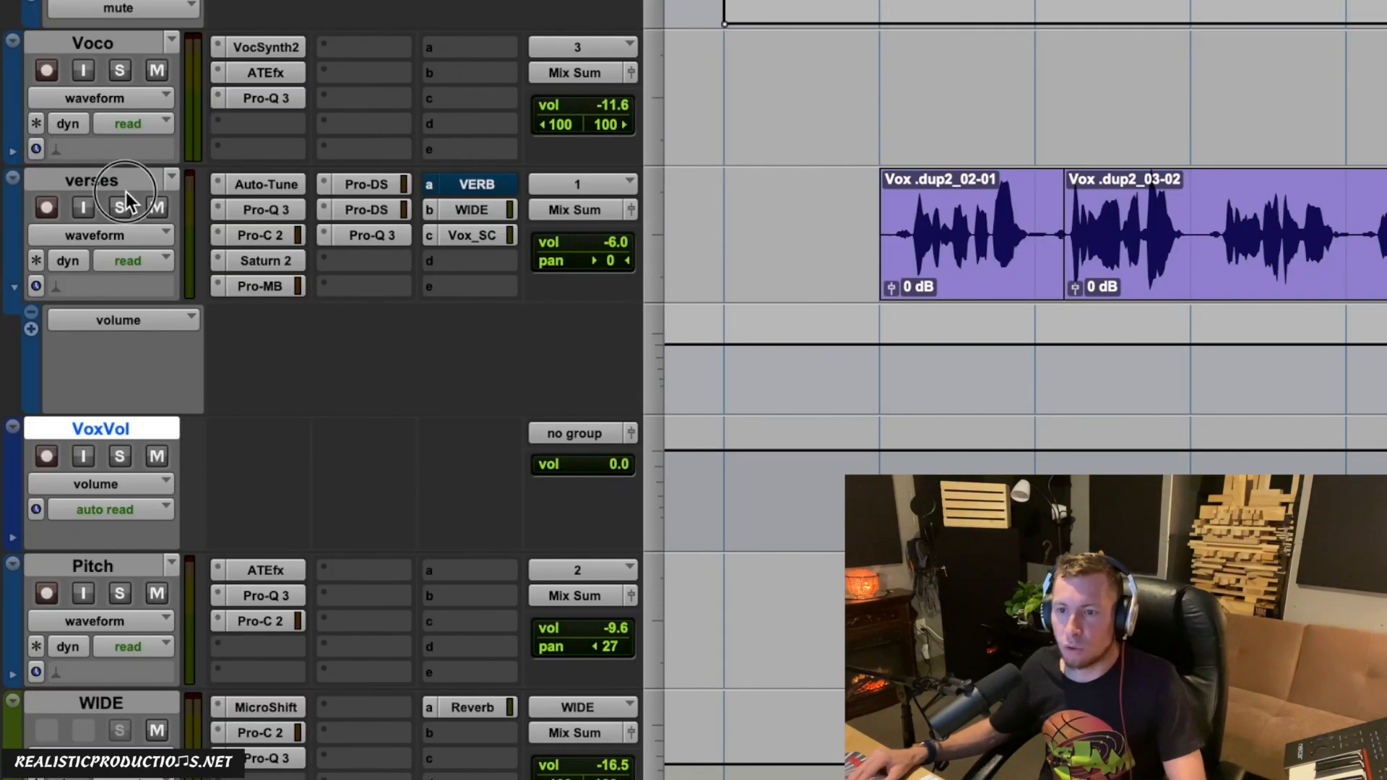
# Step: Create a track group named VoxVol from the verses track
pyautogui.click(120, 180)
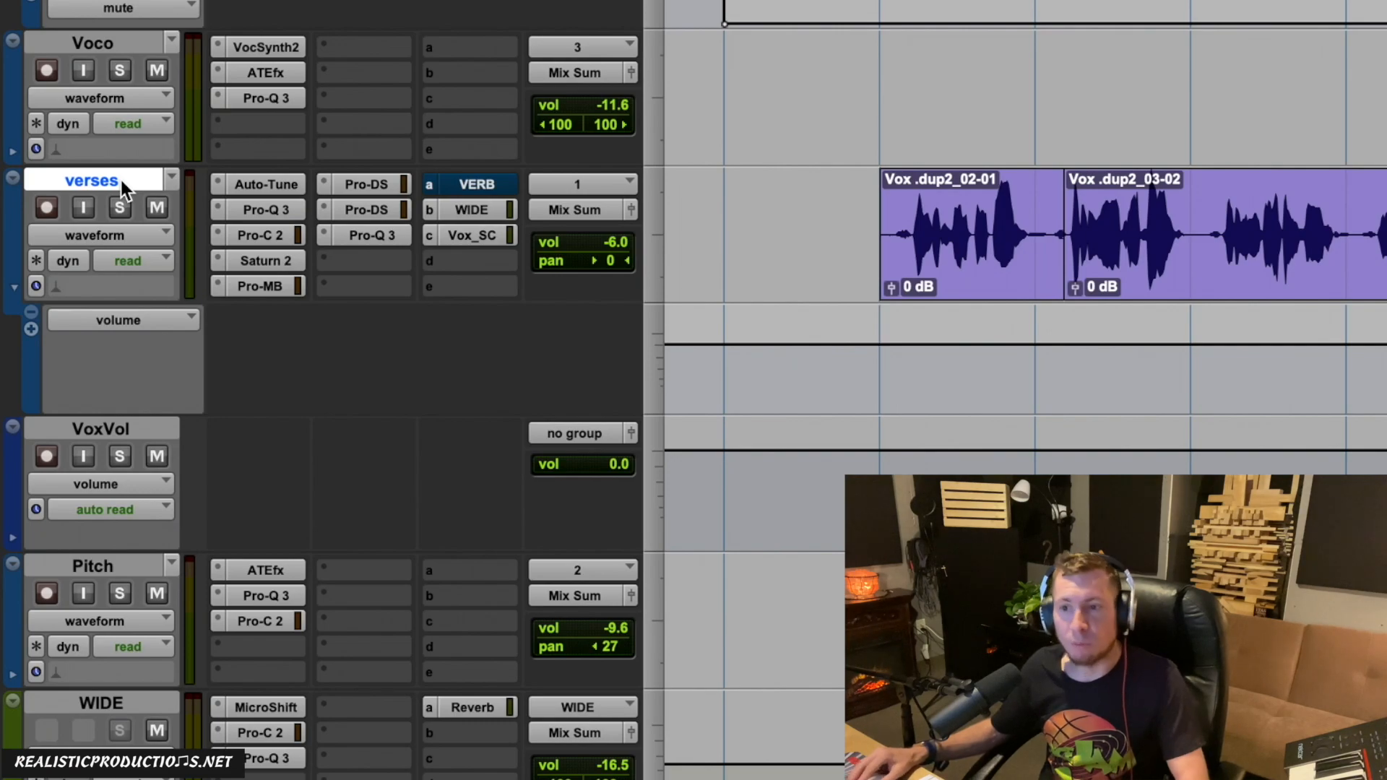
pyautogui.click(381, 492)
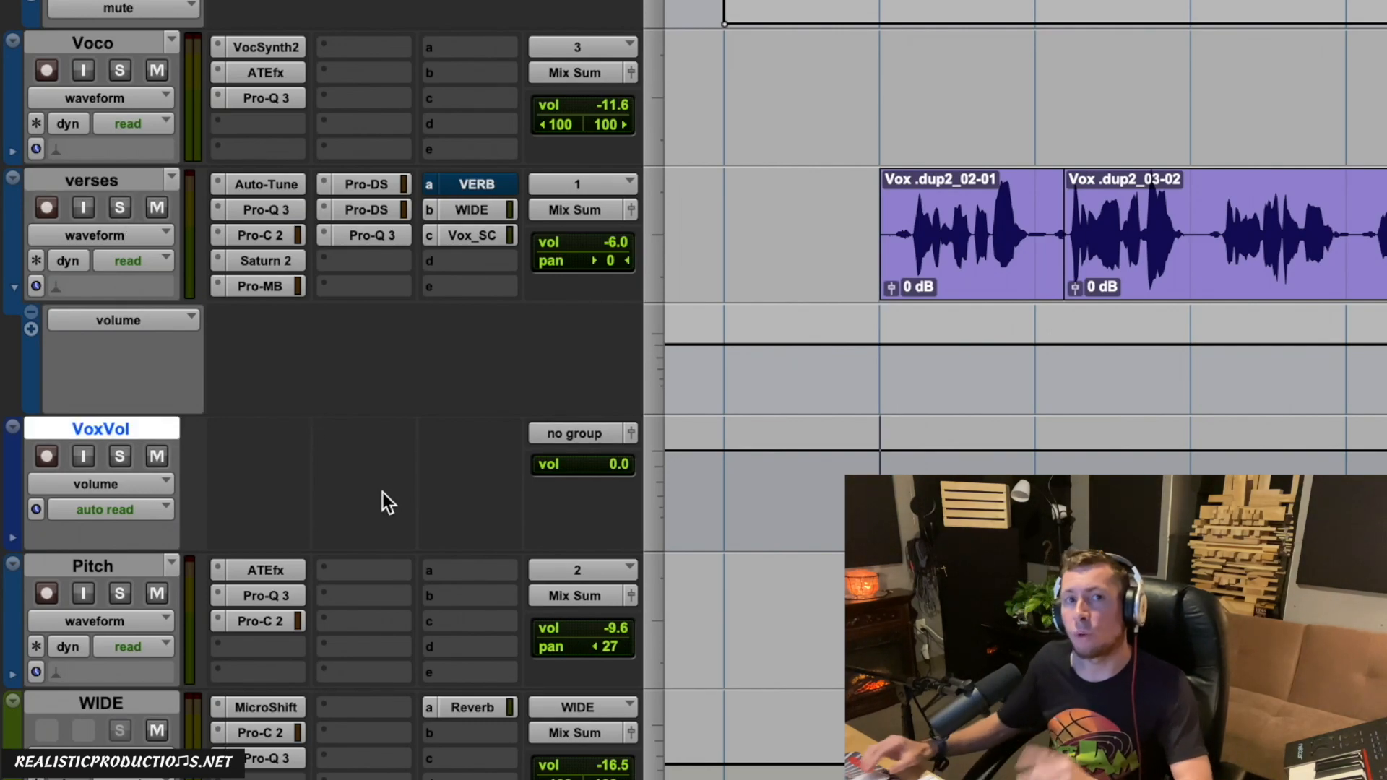
pyautogui.click(75, 171)
pyautogui.press('super+g')
pyautogui.write('VoxVol')
pyautogui.press('Return')
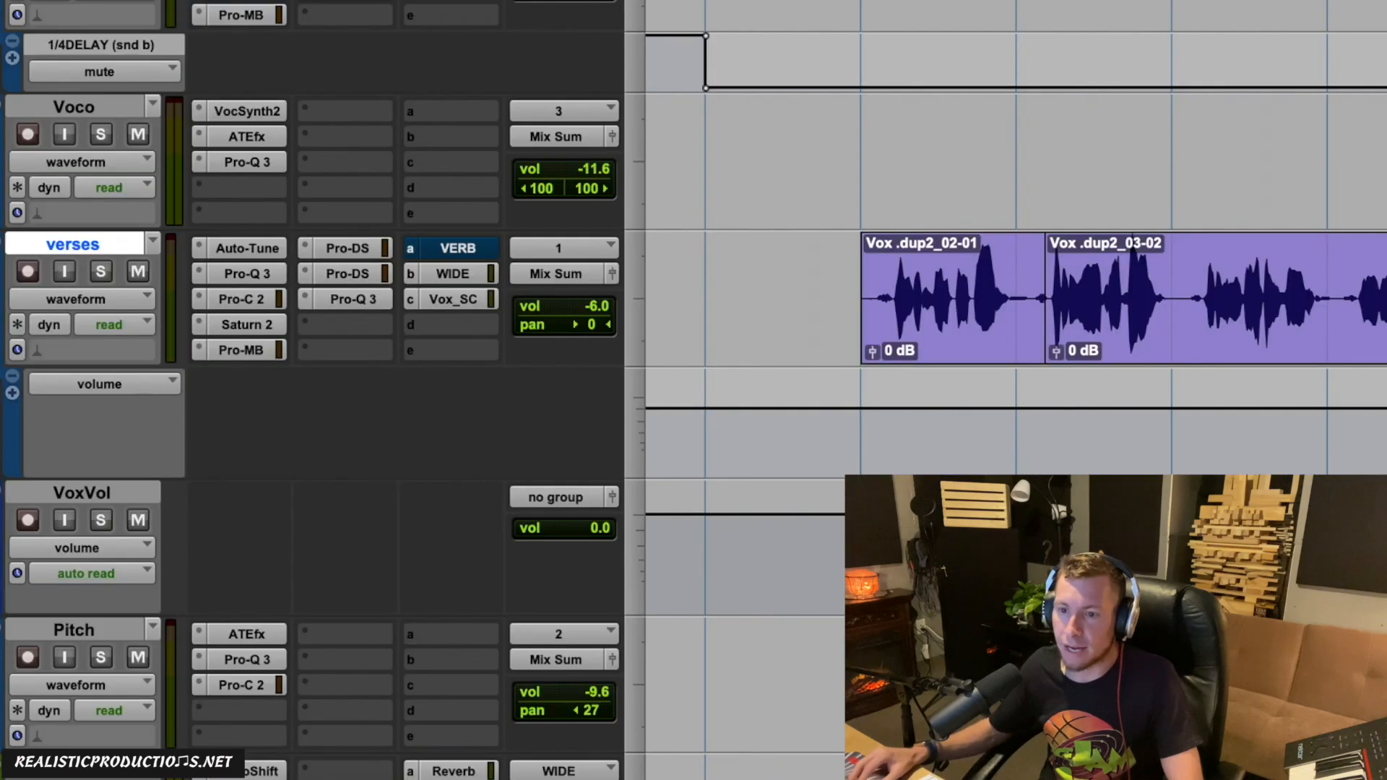
# Step: Assign the VoxVol VCA Master track to the VoxVol group
pyautogui.click(553, 498)
pyautogui.click(28, 497)
pyautogui.click(558, 500)
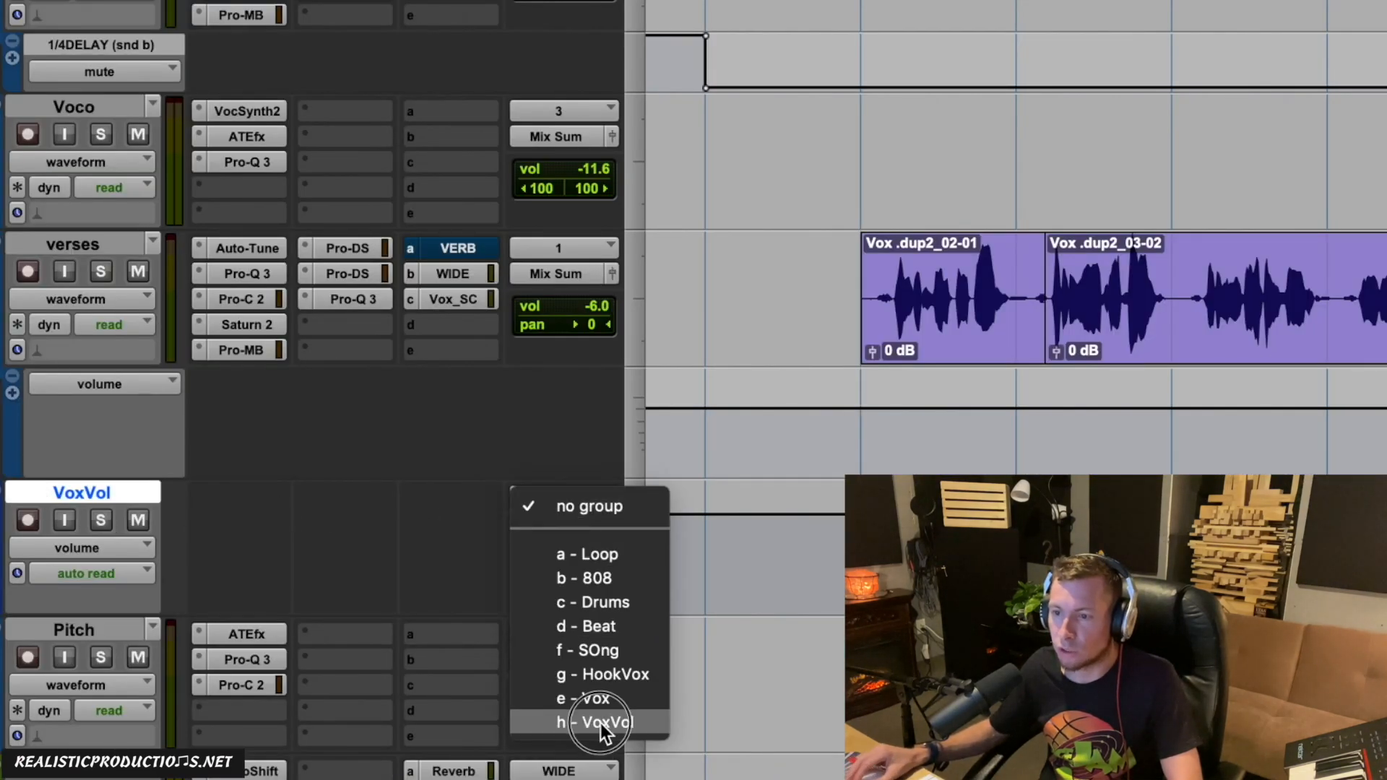
pyautogui.click(601, 723)
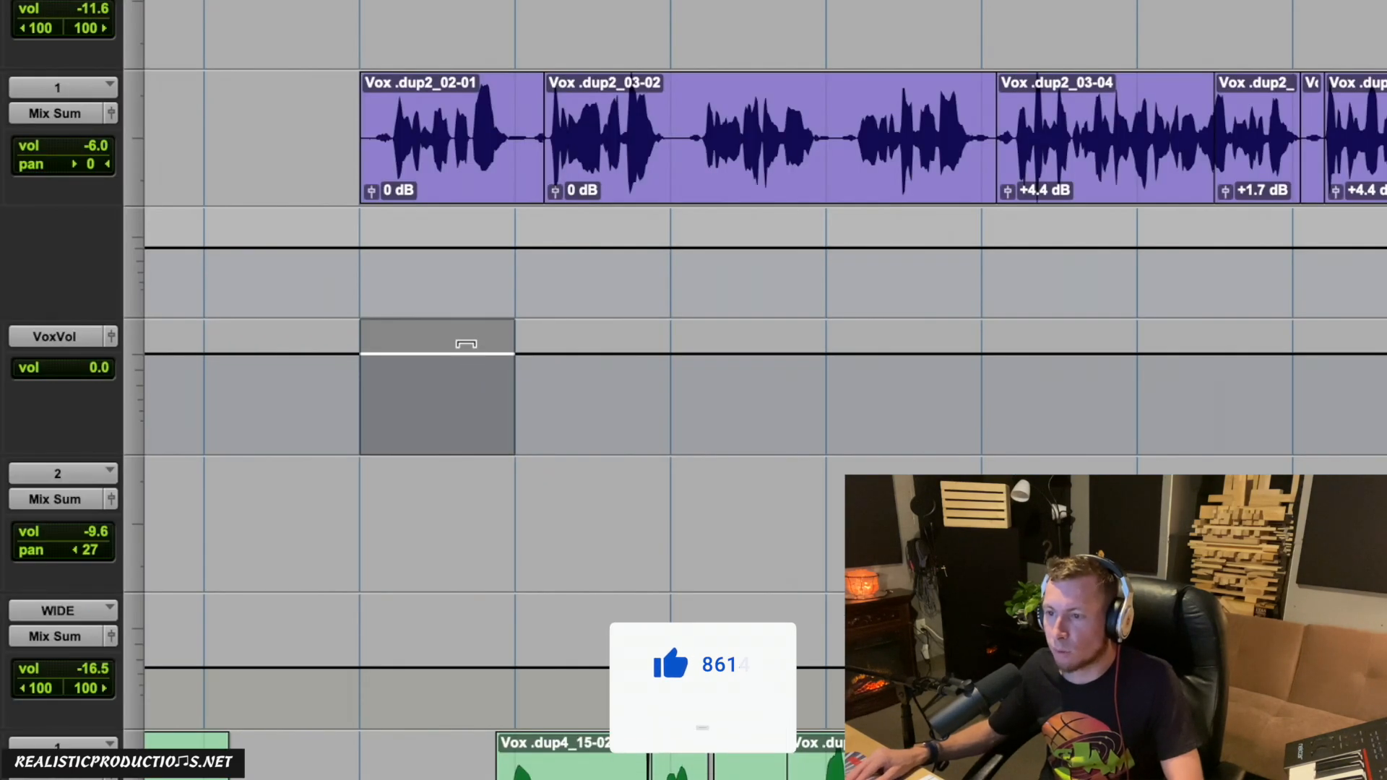
# Step: Raise the VoxVol VCA's volume automation to +2.0 dB over the first vocal bar and lower it slightly over the second
pyautogui.moveTo(967, 499); pyautogui.dragTo(972, 491)
pyautogui.moveTo(471, 331); pyautogui.dragTo(471, 325)
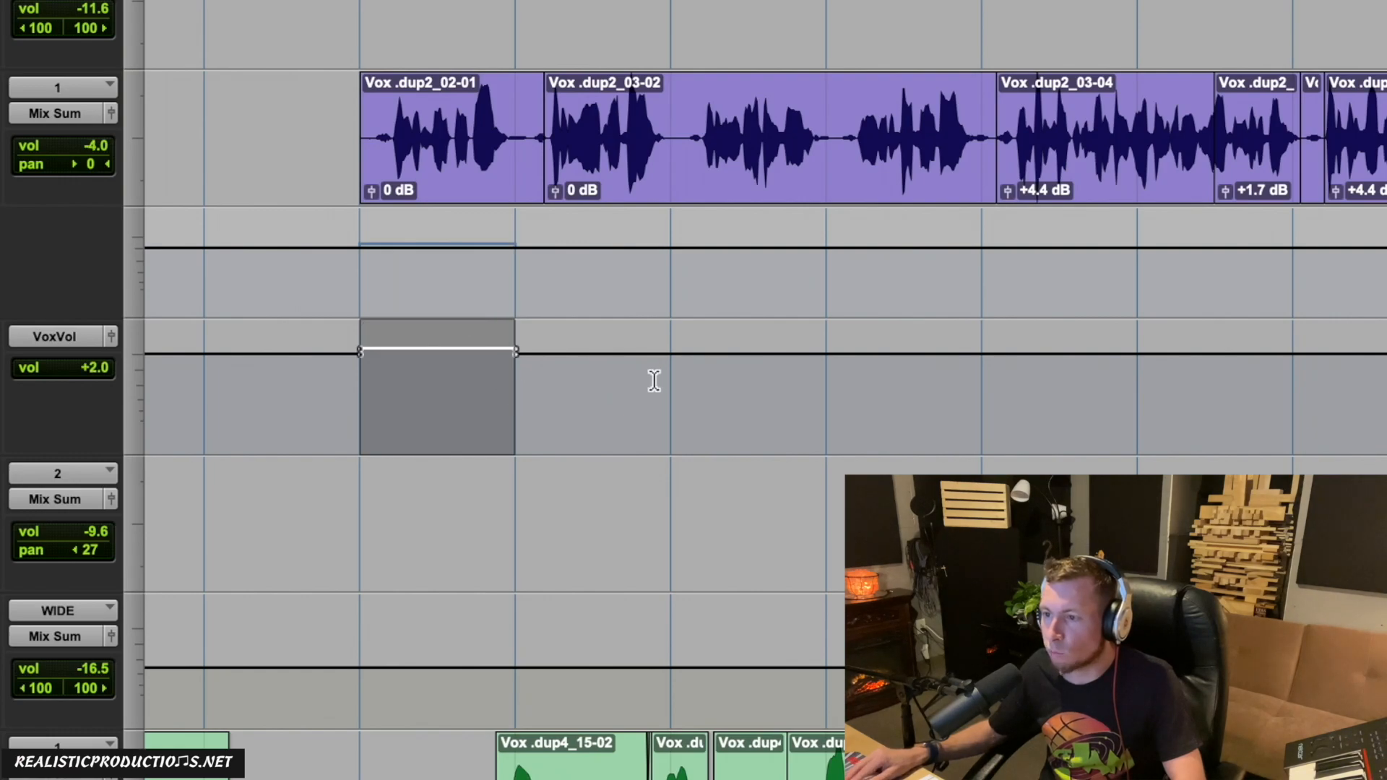
pyautogui.moveTo(635, 333); pyautogui.dragTo(628, 334)
pyautogui.click(406, 245)
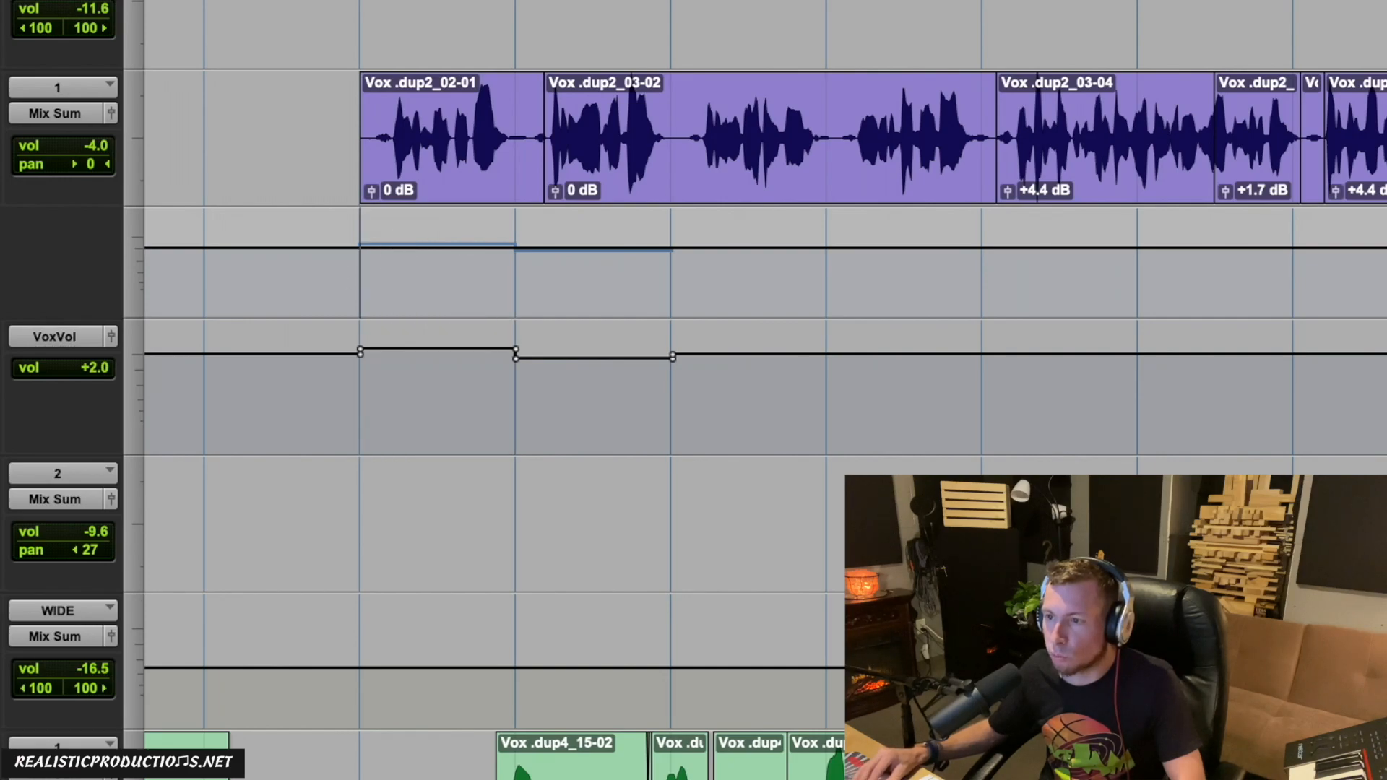
# Step: Enlarge the lead vocal's volume lane and compare the track's volume before, inside and after the two bars automated by the VoxVol VCA
pyautogui.hotkey('ctrl', 'Up')
pyautogui.click(363, 297)
pyautogui.moveTo(362, 297); pyautogui.dragTo(675, 307)
pyautogui.click(675, 306)
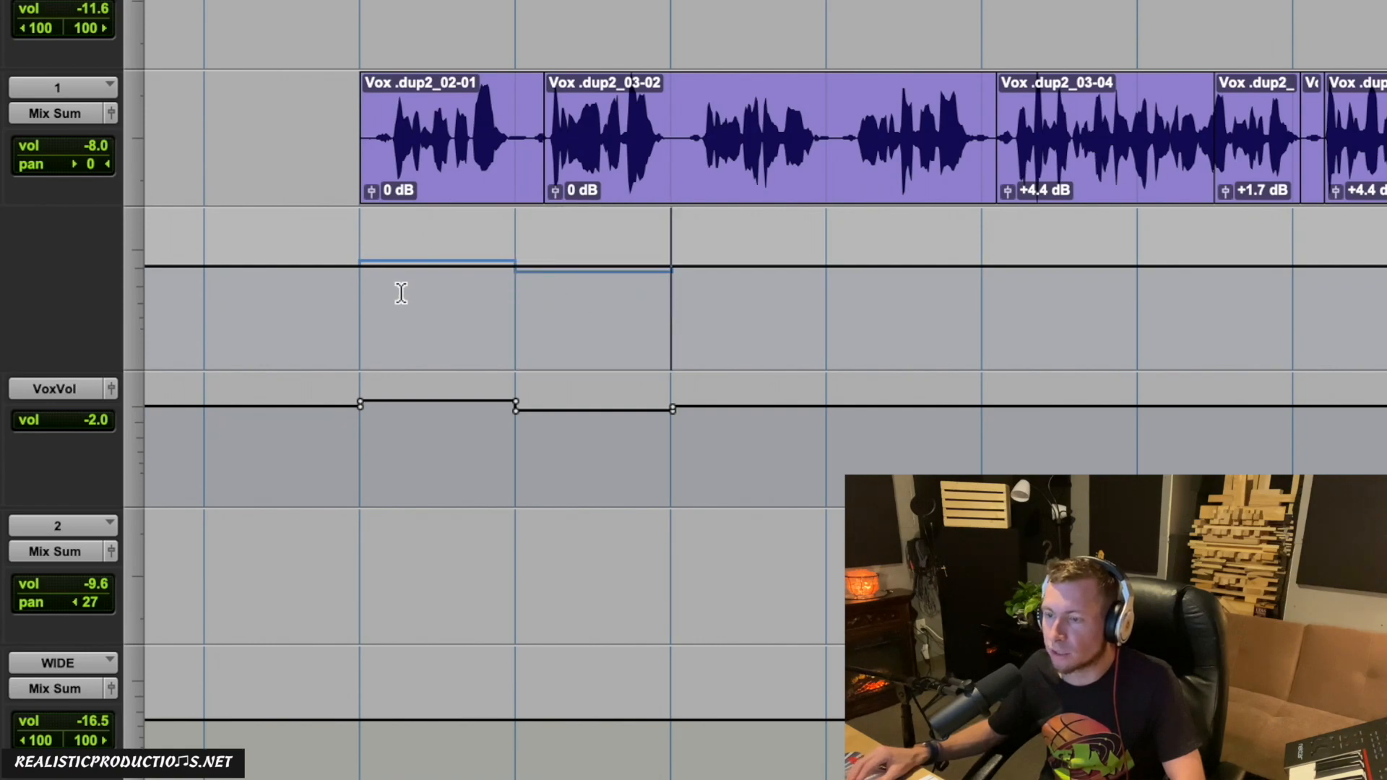
pyautogui.click(367, 305)
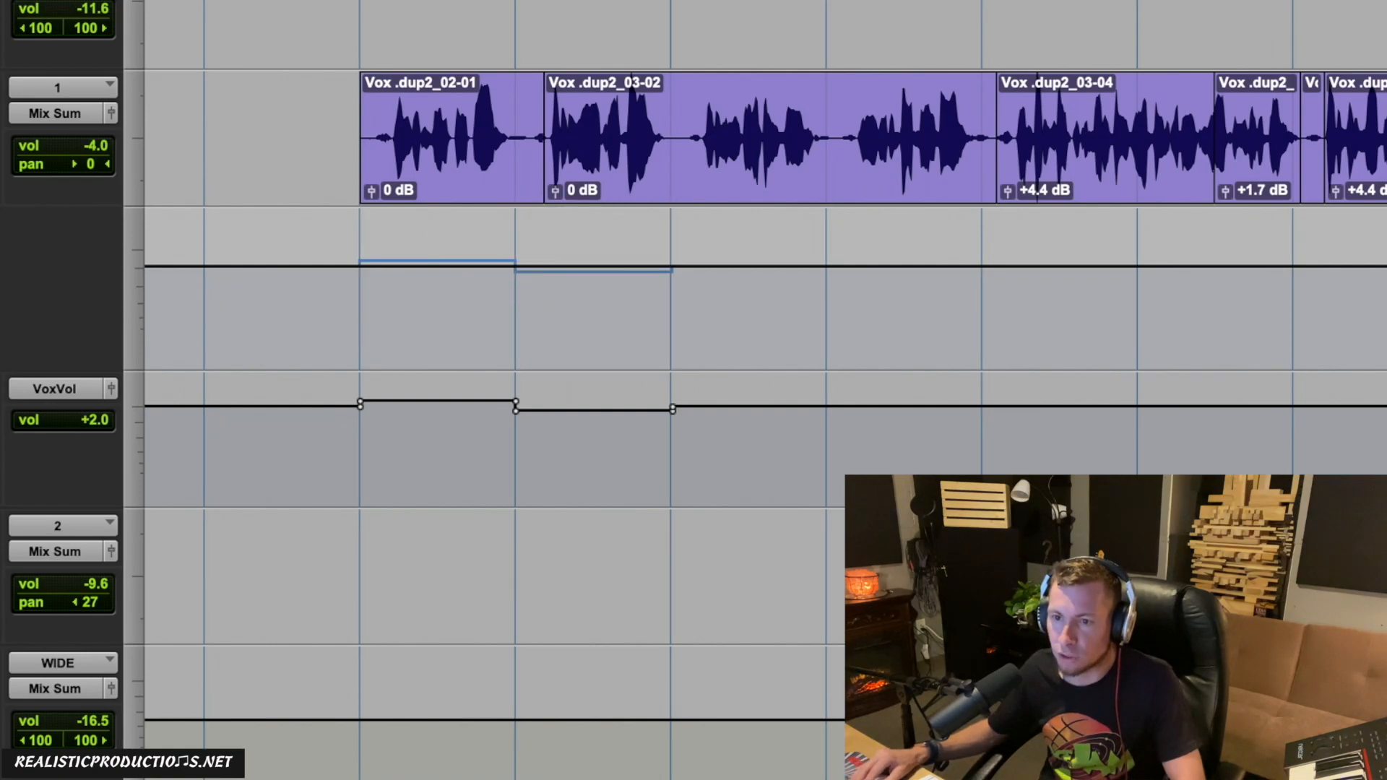
pyautogui.hotkey('ctrl', '-')
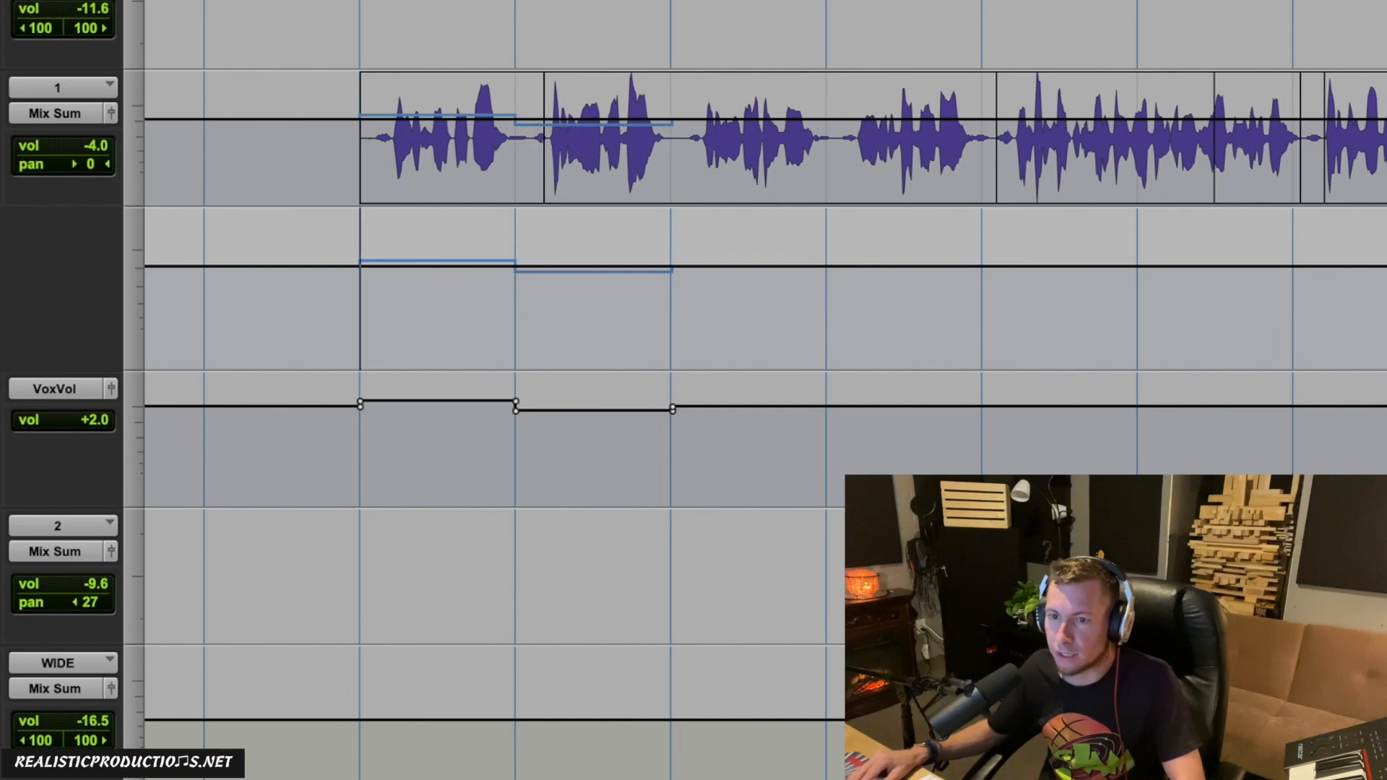
pyautogui.hotkey('ctrl', '-')
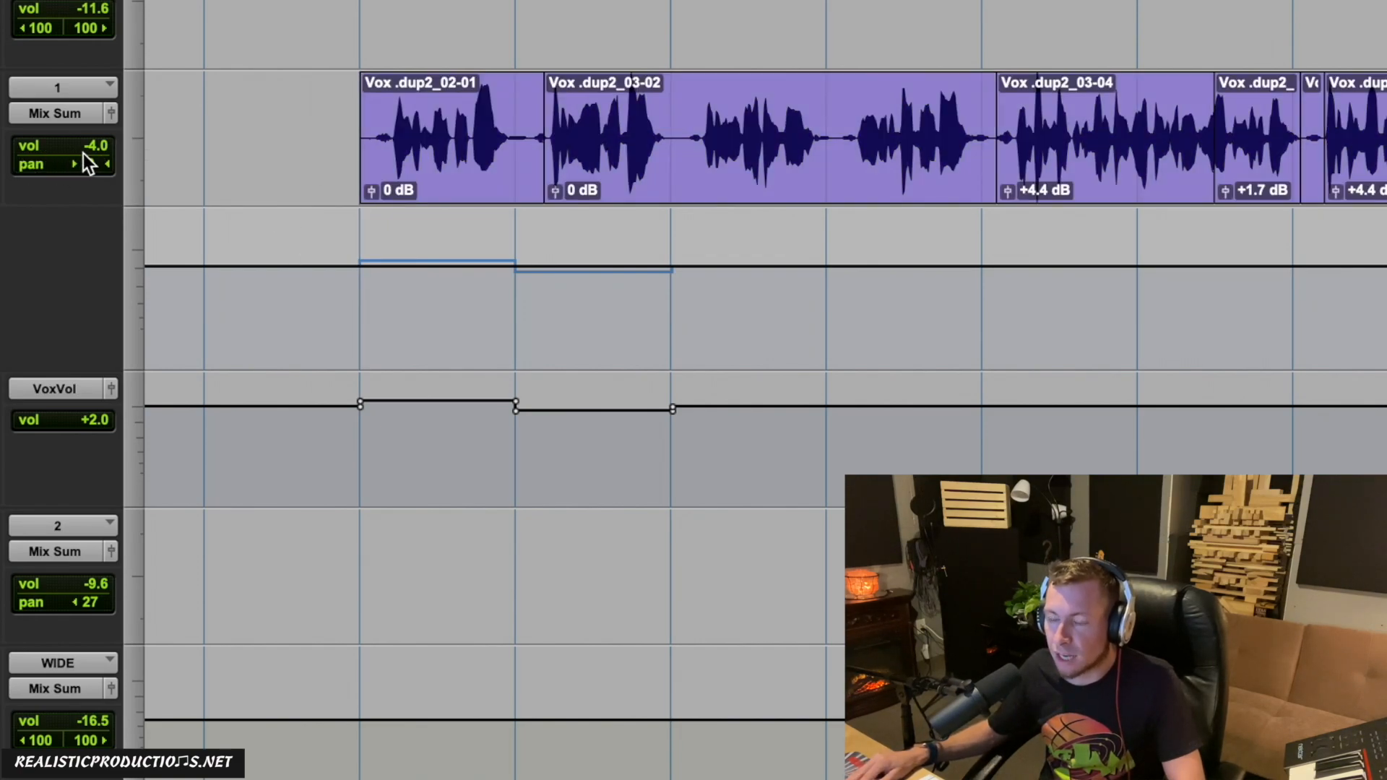
pyautogui.click(816, 119)
pyautogui.click(345, 131)
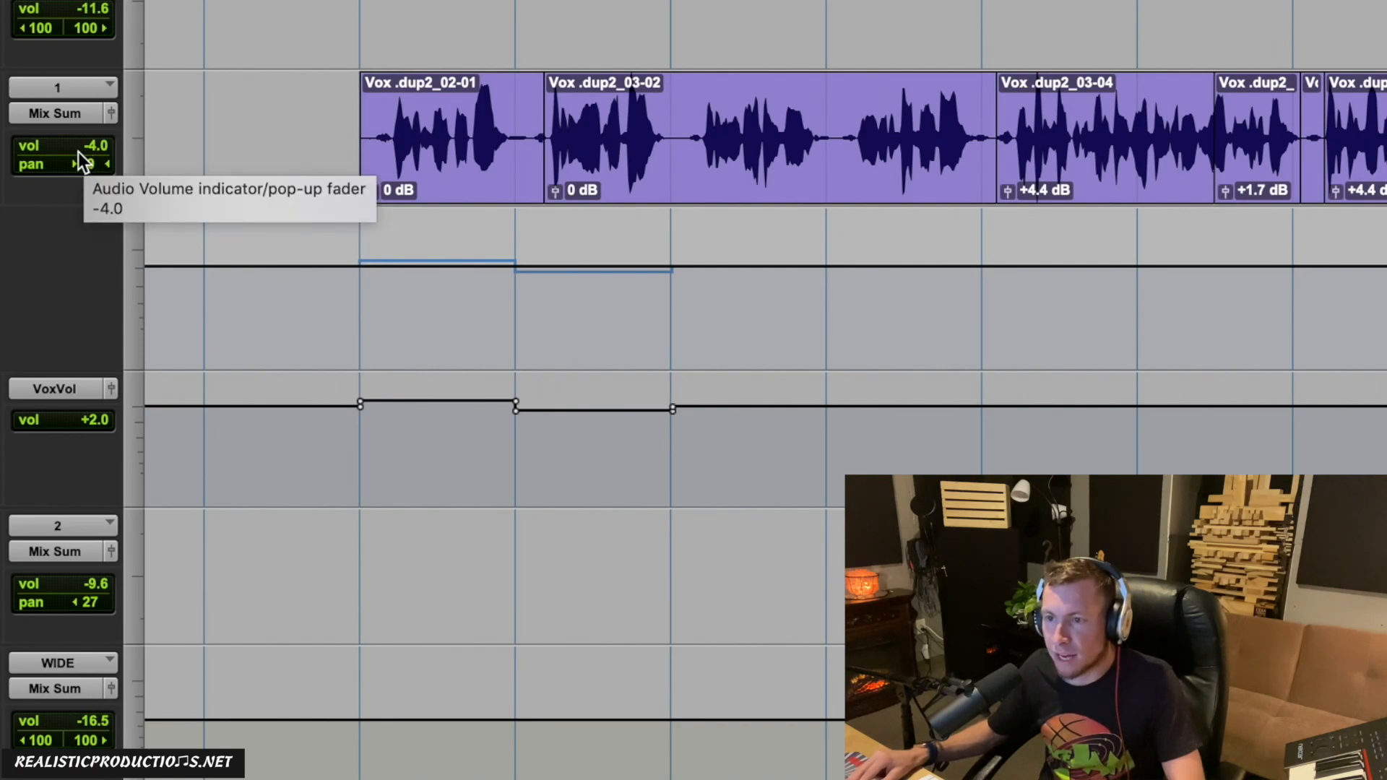
pyautogui.click(527, 299)
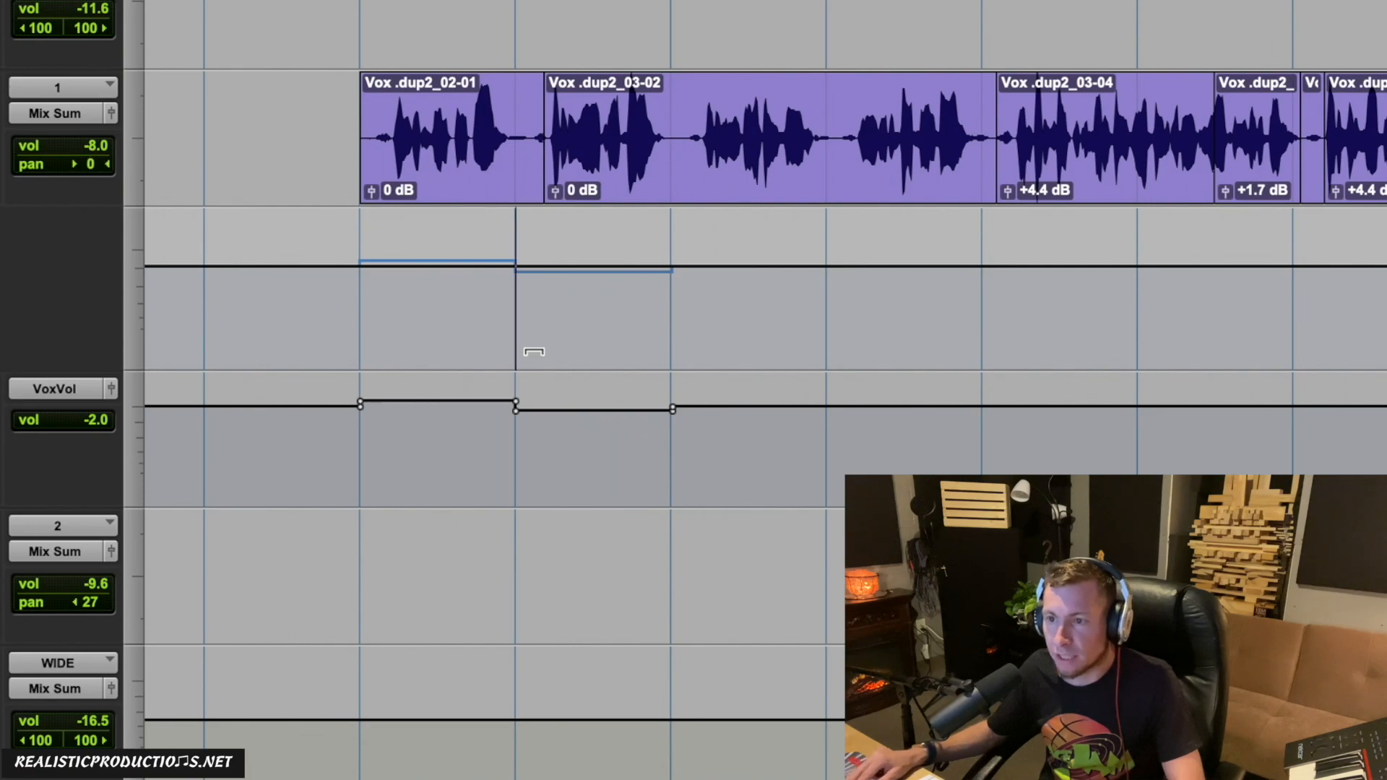
# Step: Raise the lead vocal track's volume to -4.0 dB outside the VCA-automated bars and check the level over the vocal
pyautogui.click(830, 124)
pyautogui.moveTo(89, 147); pyautogui.dragTo(114, 127)
pyautogui.click(697, 121)
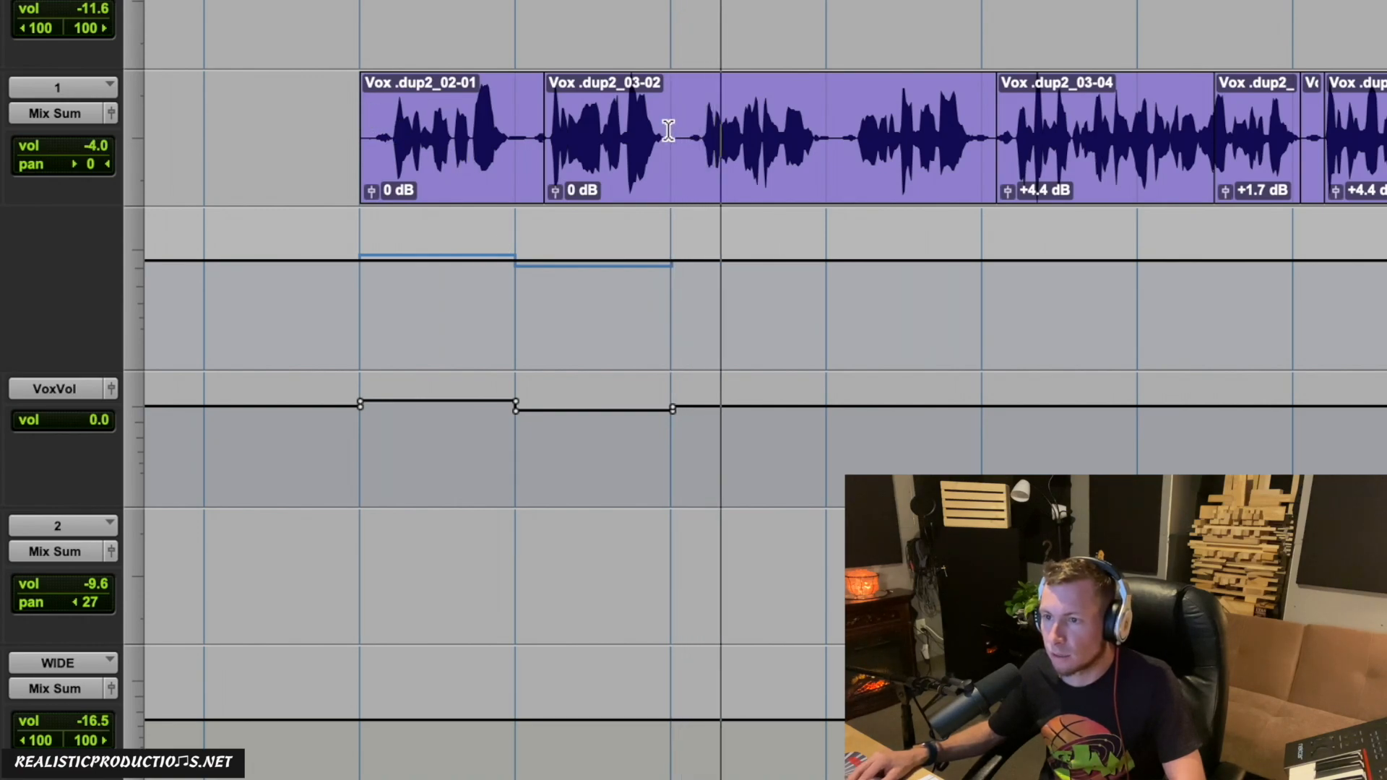
pyautogui.press('space')
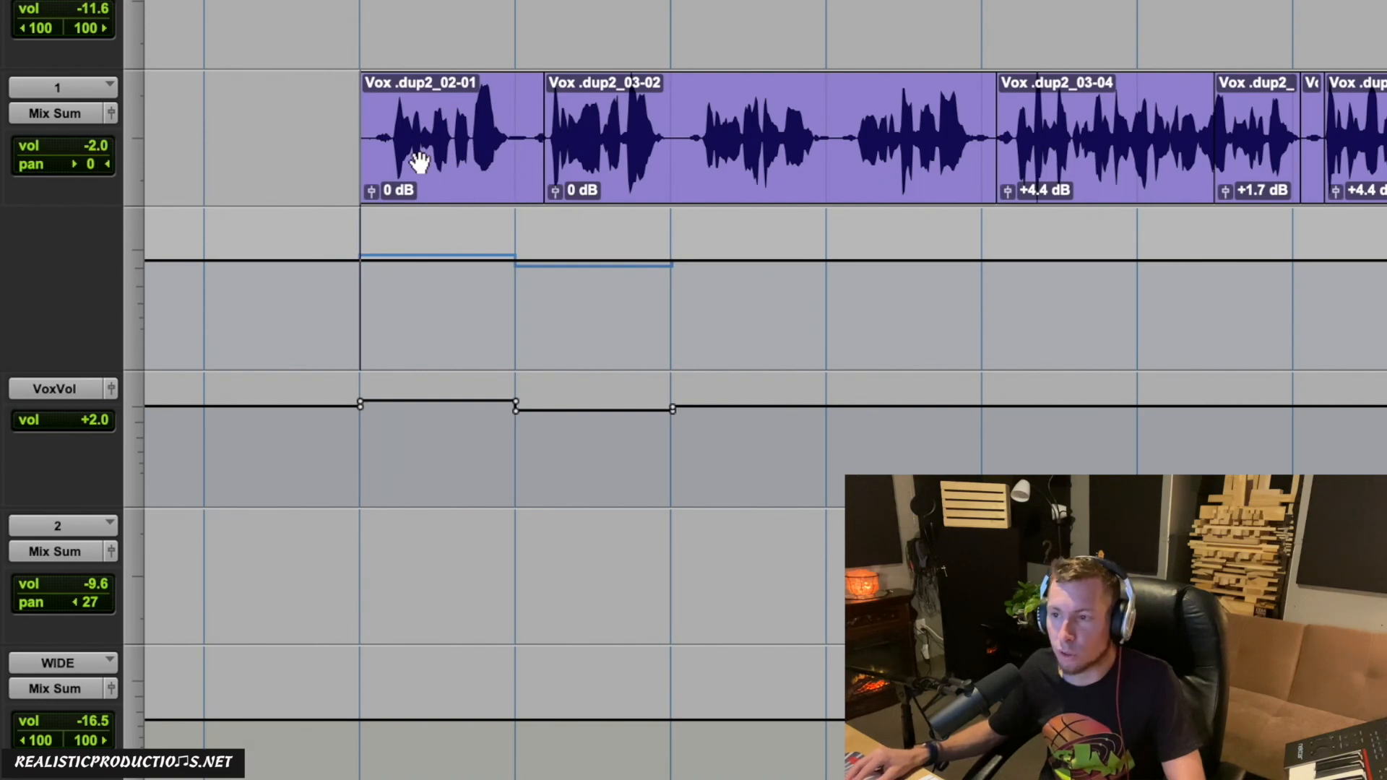
# Step: Check how the VCA automation offsets the vocal track's volume after the automated bars, at the second bar's end and at the vocal's start
pyautogui.click(789, 114)
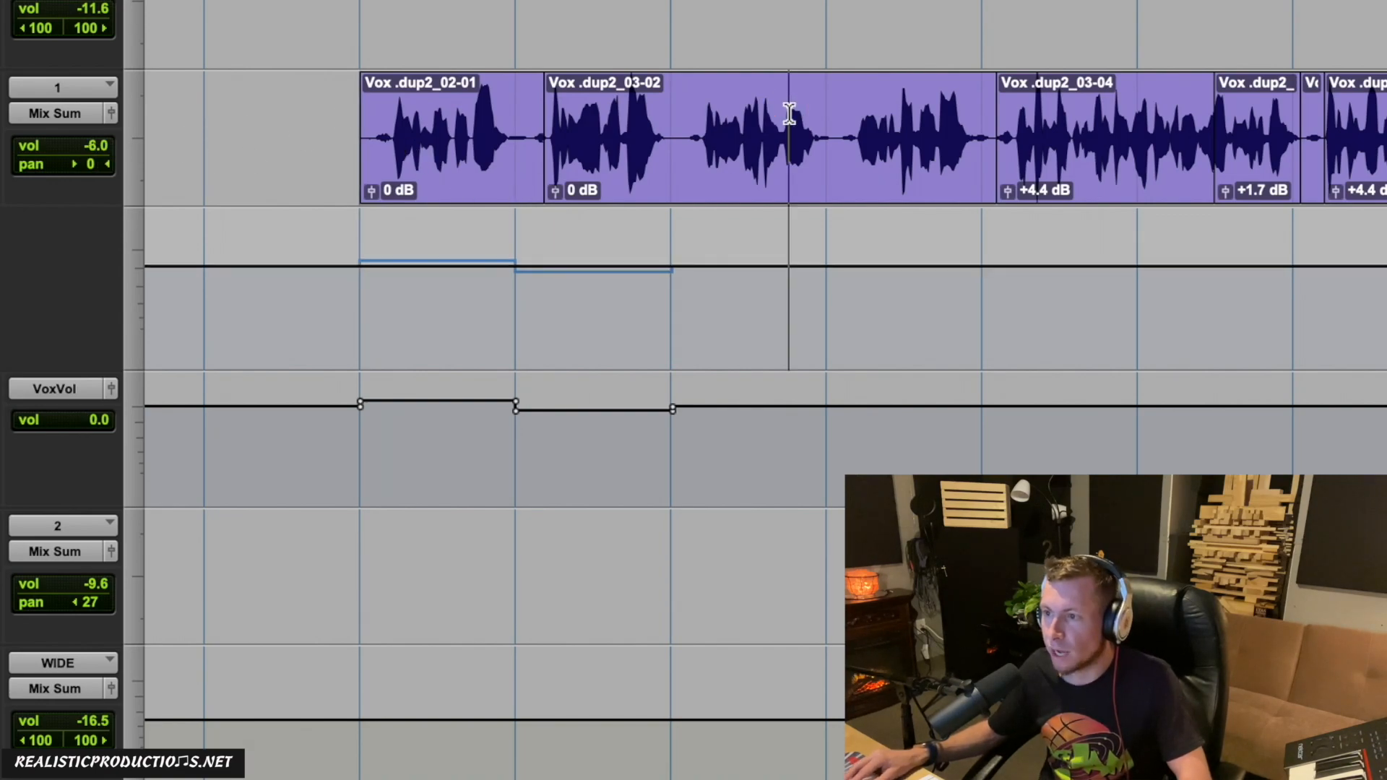
pyautogui.click(672, 120)
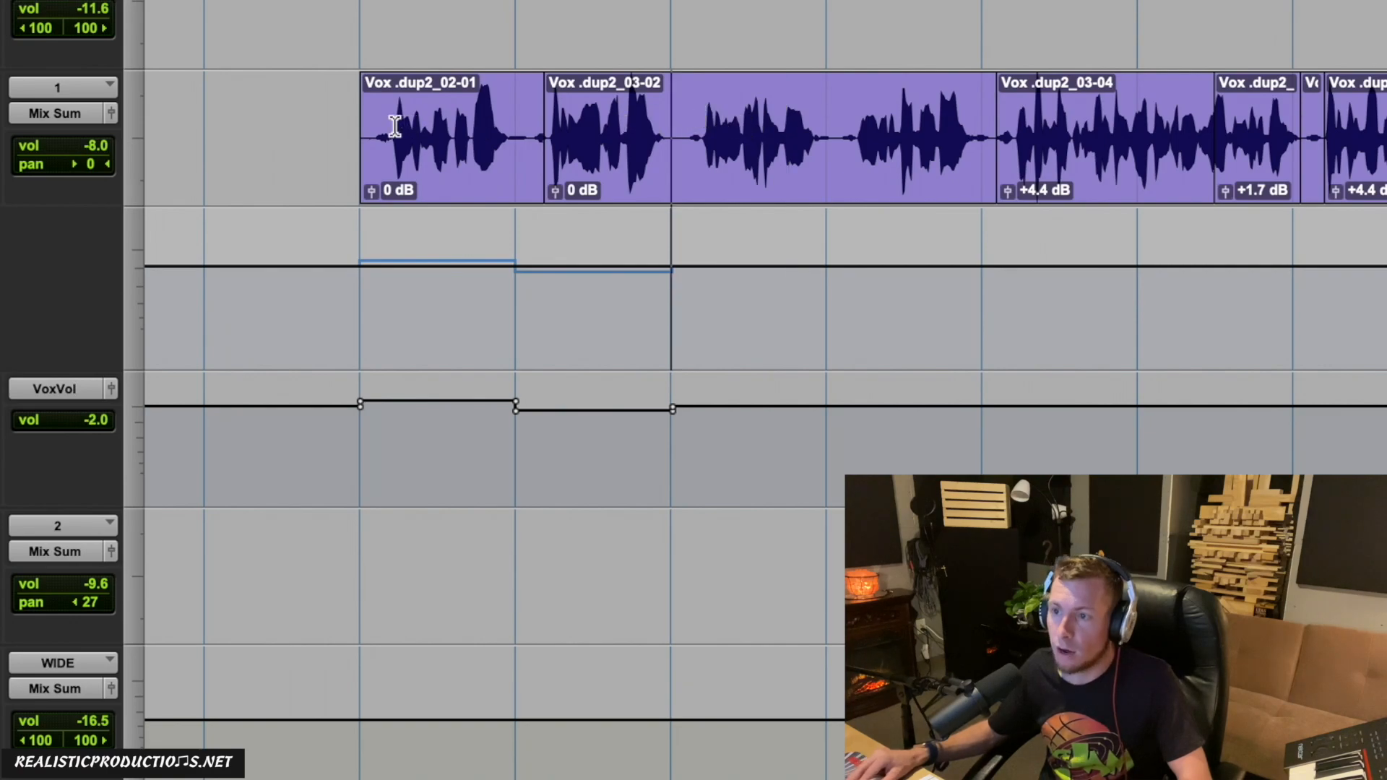
pyautogui.click(348, 117)
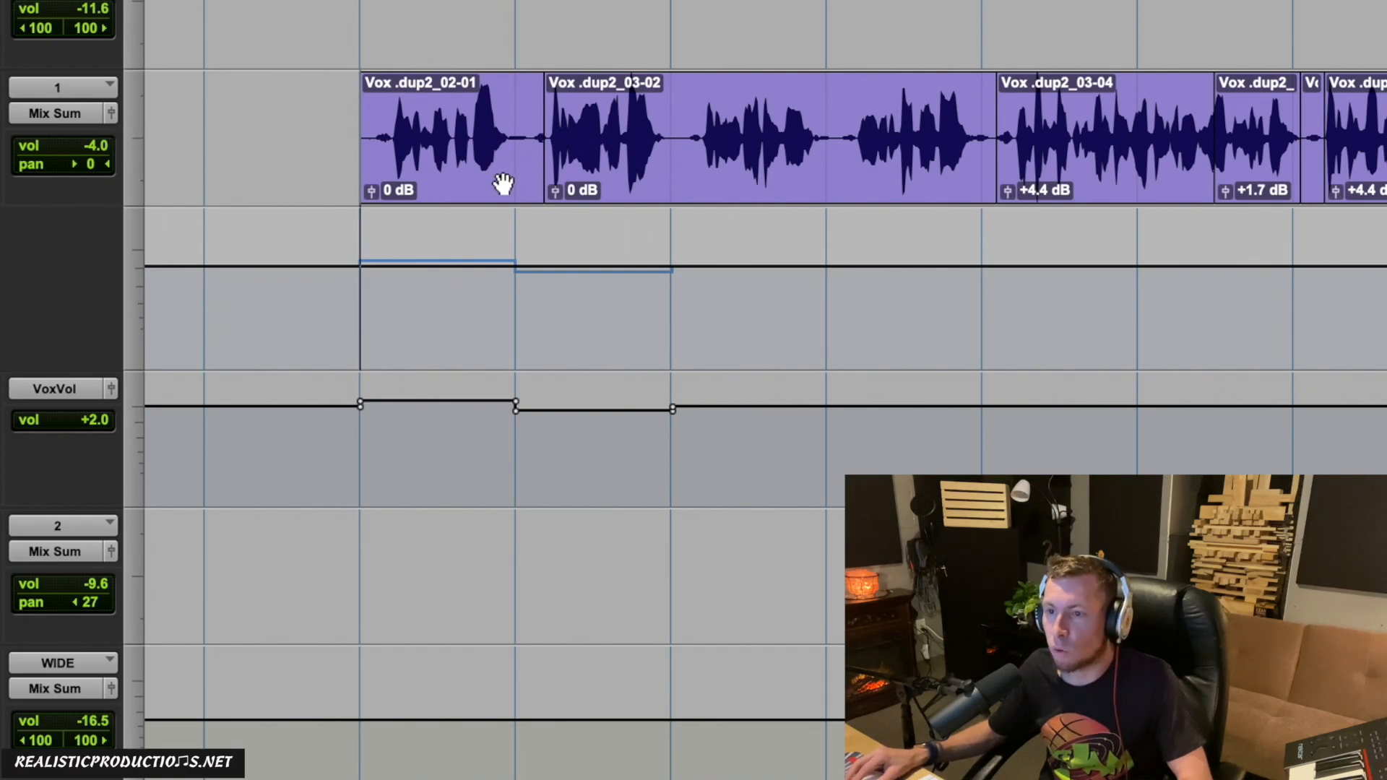
pyautogui.click(782, 116)
pyautogui.click(312, 115)
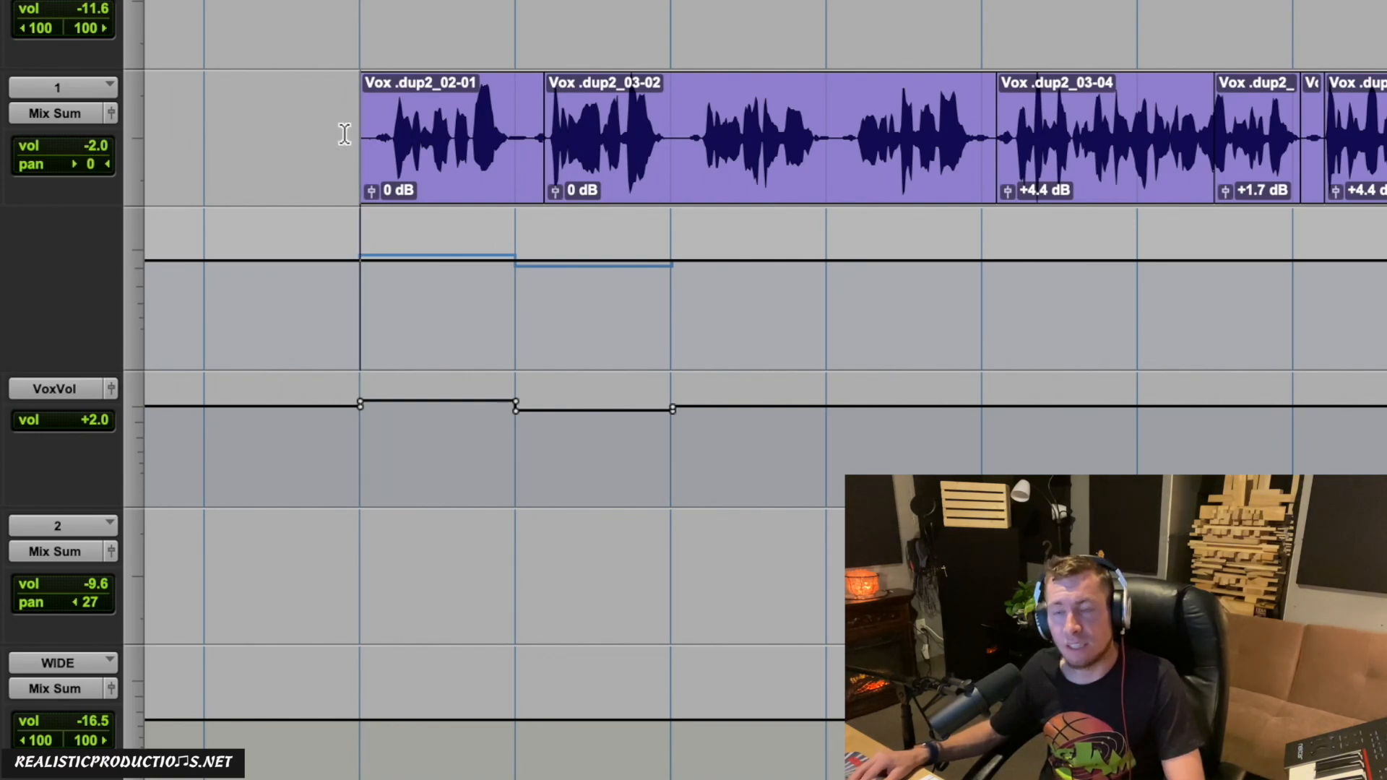
# Step: Play the vocal from its start and raise the track's volume to -4.0 dB at the end of the second VCA-automated bar
pyautogui.click(343, 109)
pyautogui.press('space')
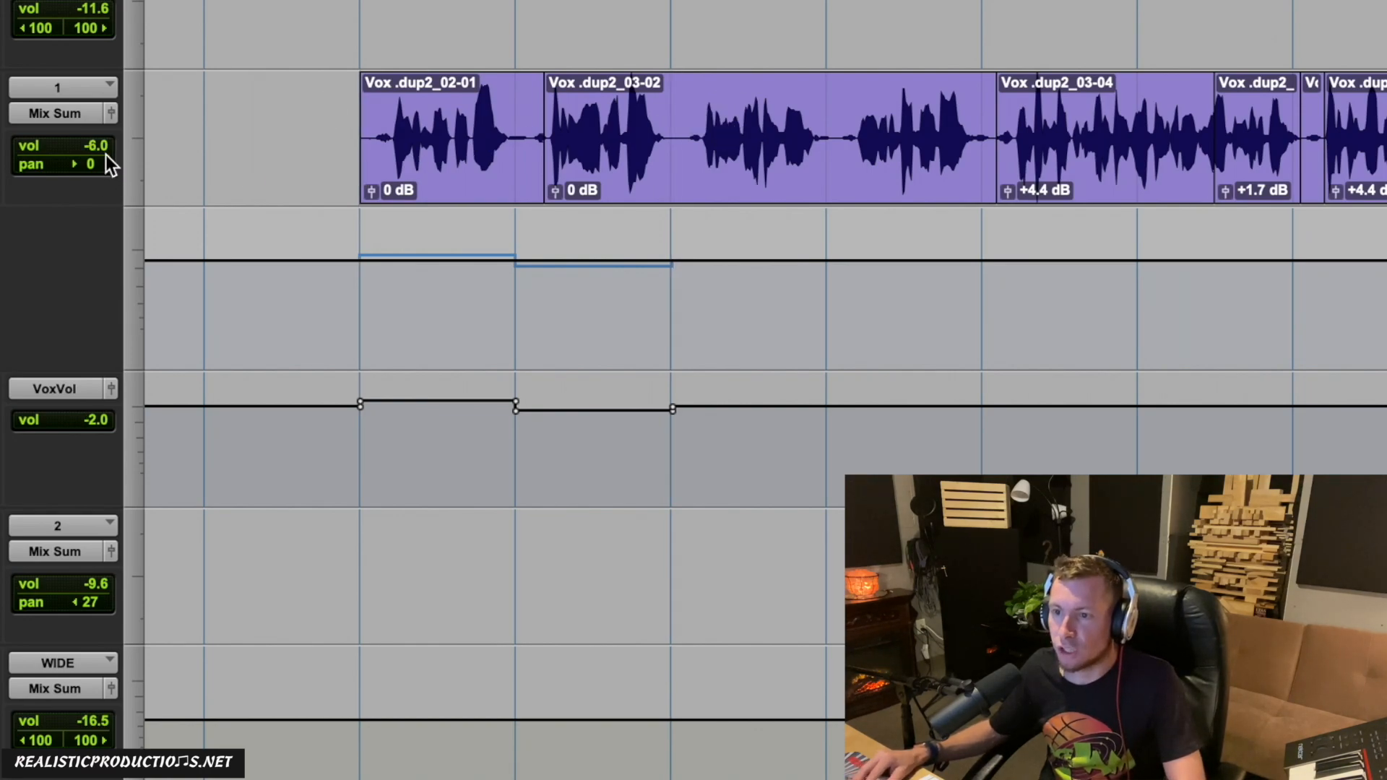
pyautogui.moveTo(100, 146); pyautogui.dragTo(102, 143)
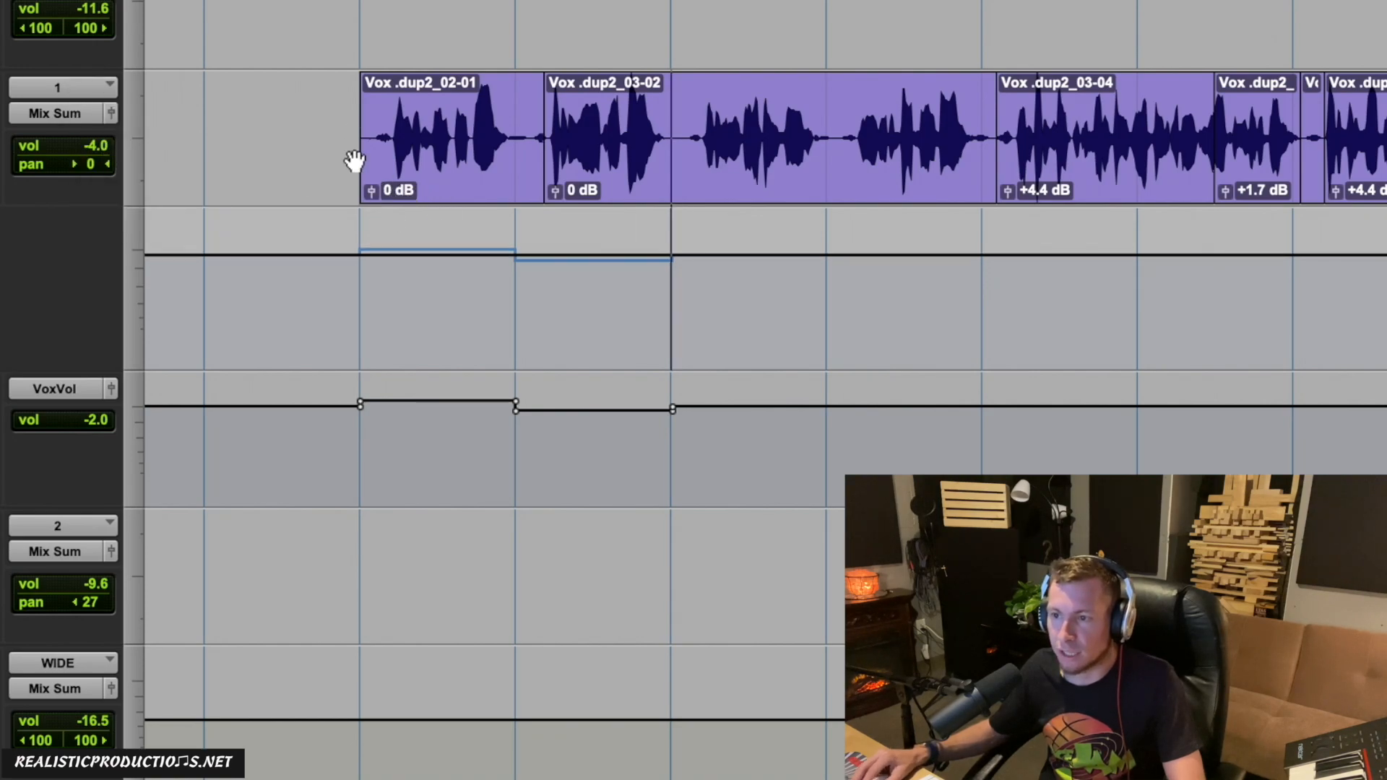